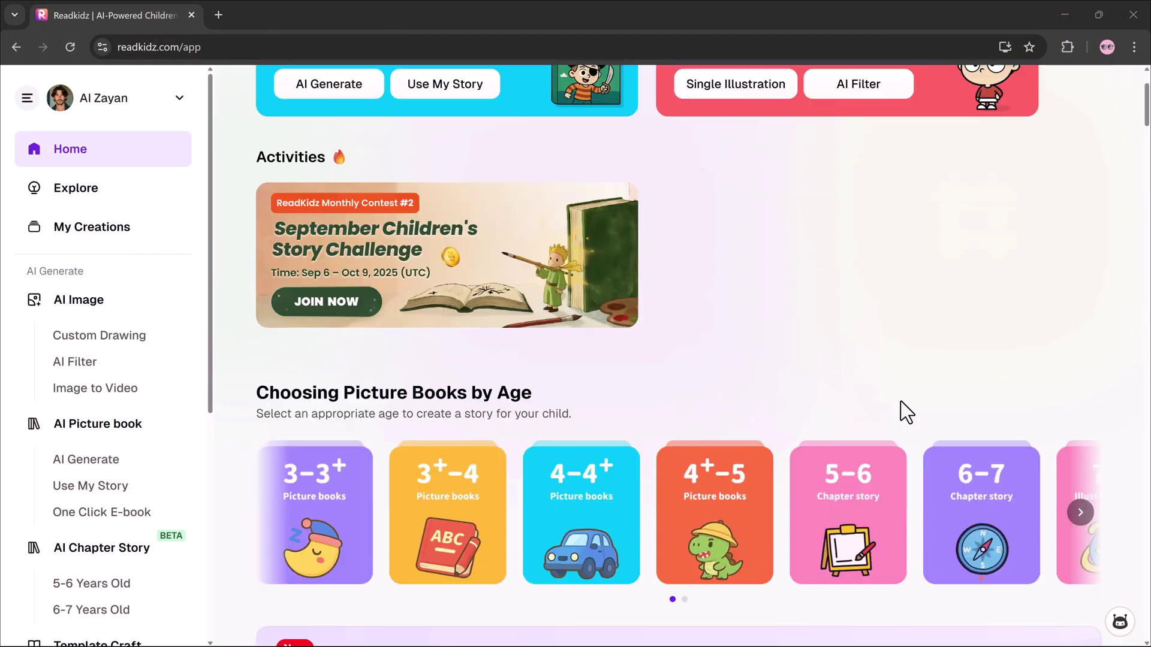
scroll(901, 402, down, 3)
scroll(901, 402, down, 1)
scroll(900, 401, down, 3)
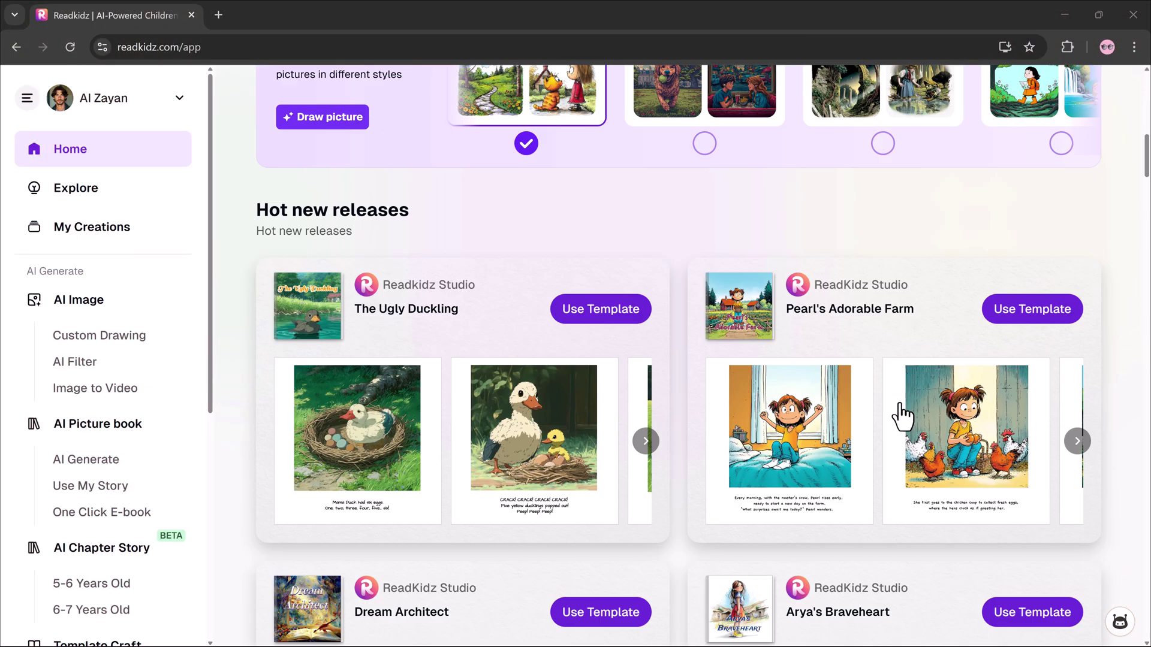
scroll(901, 403, down, 2)
scroll(901, 403, down, 3)
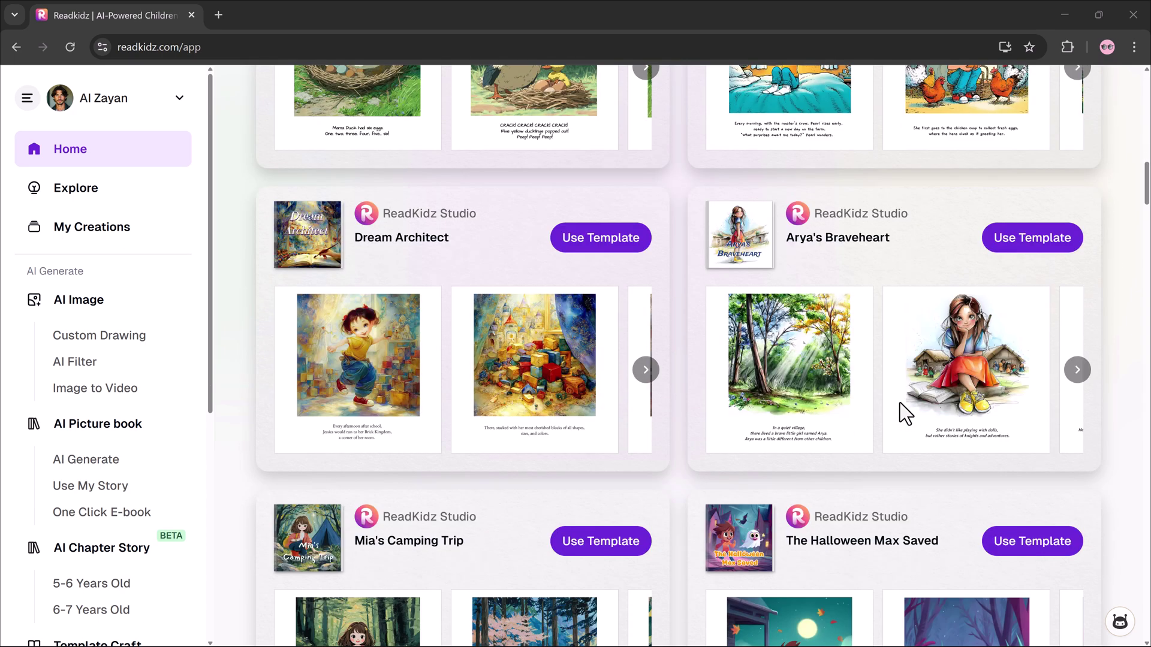
scroll(900, 403, down, 2)
scroll(901, 403, down, 2)
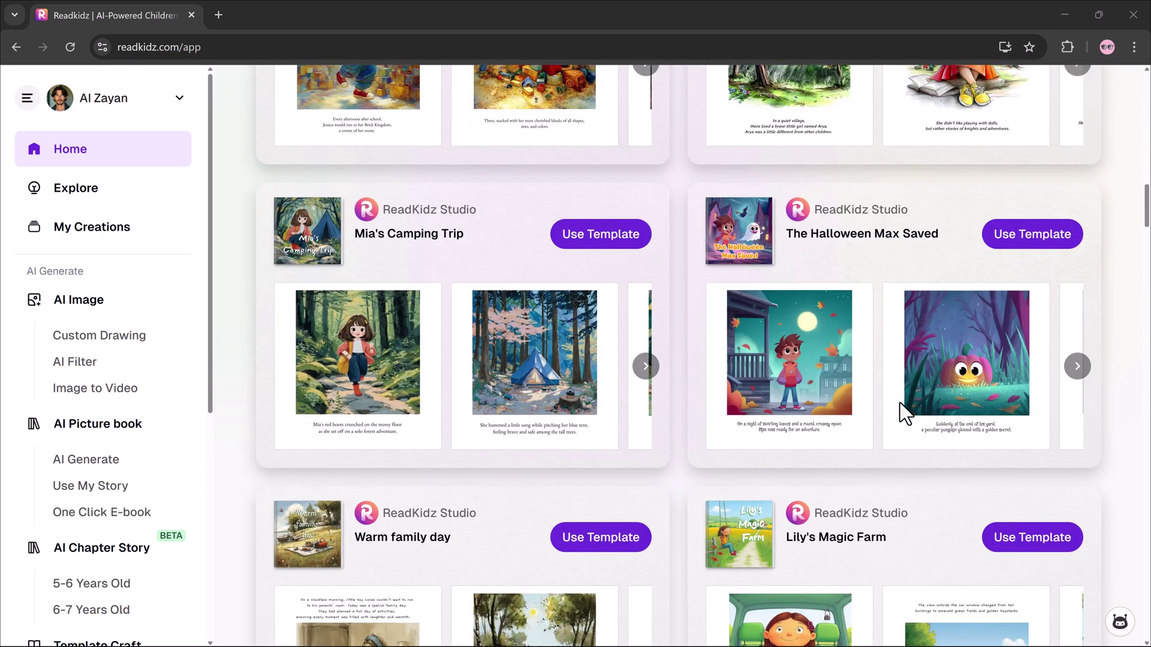
scroll(900, 403, down, 1)
scroll(901, 404, down, 2)
scroll(899, 411, down, 4)
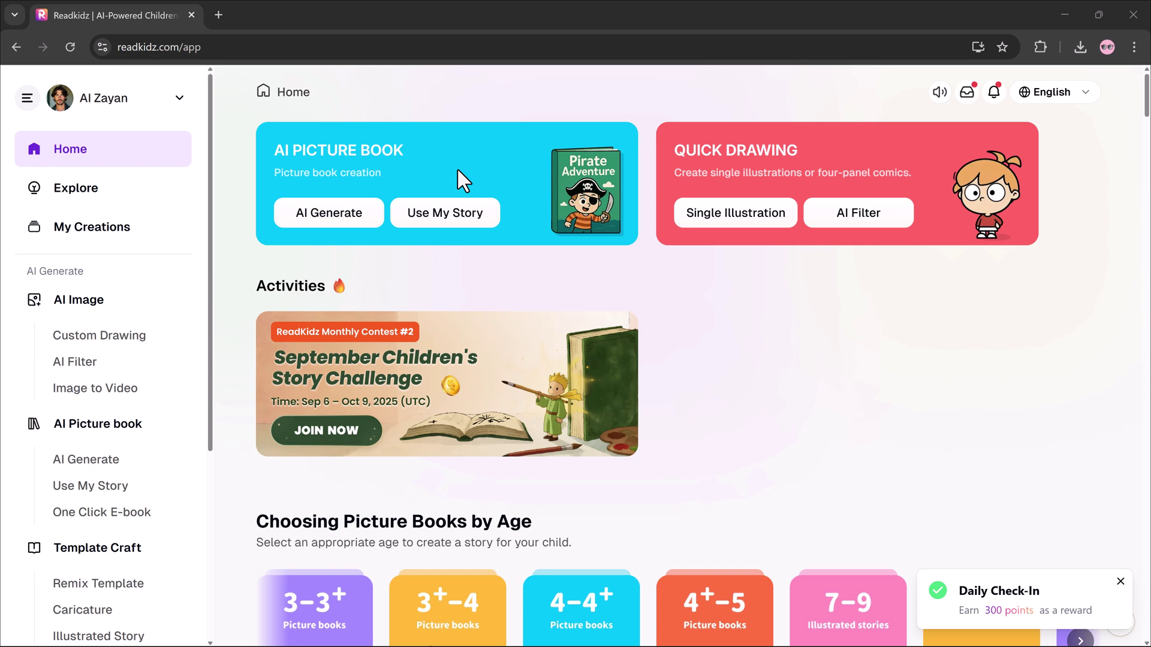
Start a new single picture book draft and check its reader age options.
click(343, 224)
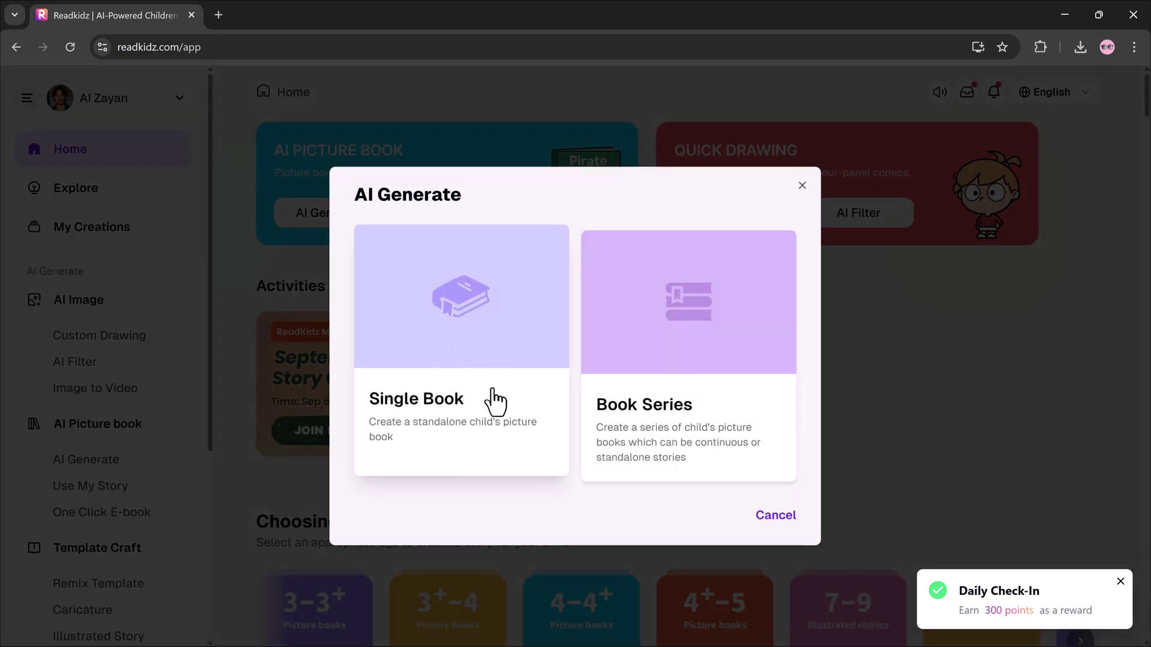
click(514, 393)
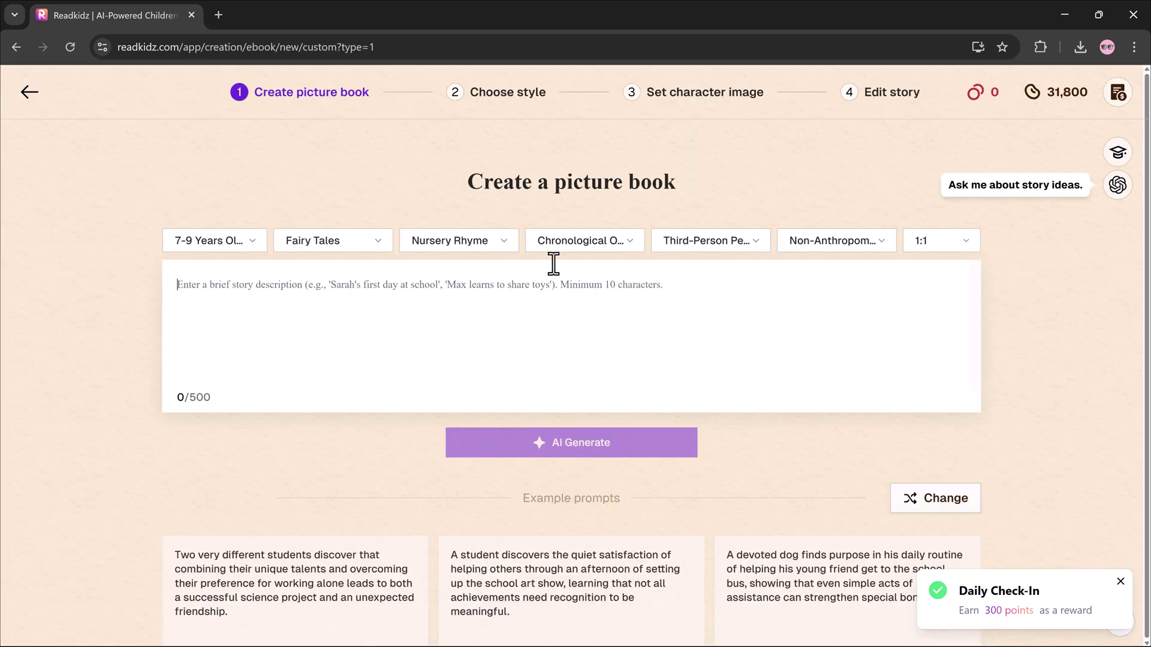
click(557, 299)
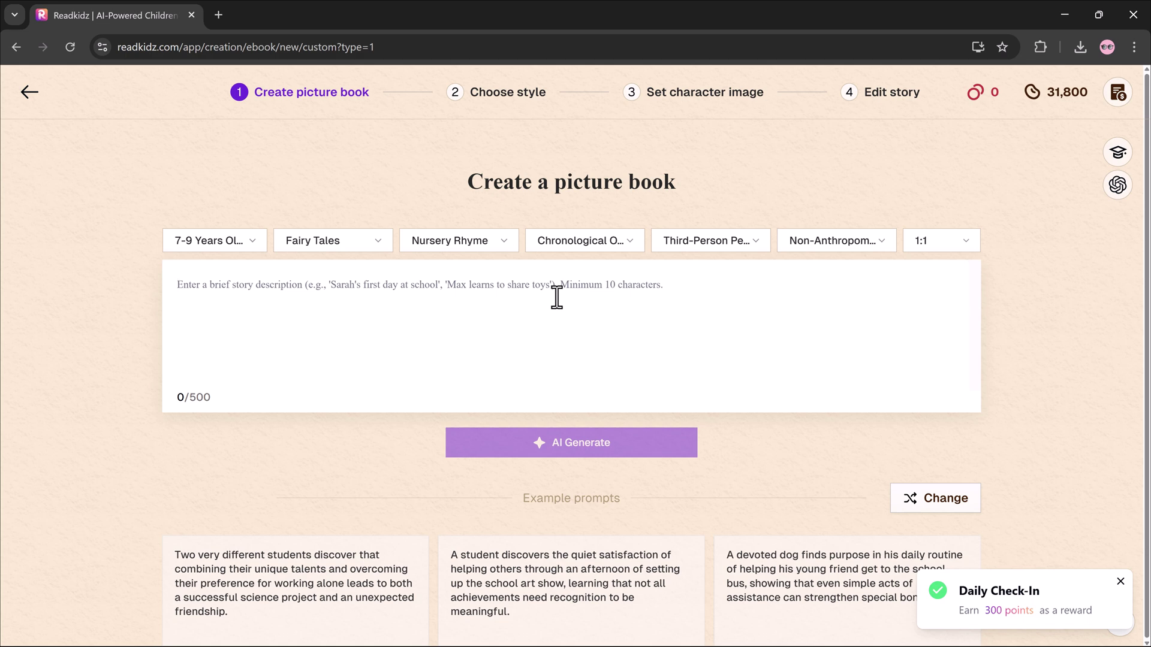
click(259, 249)
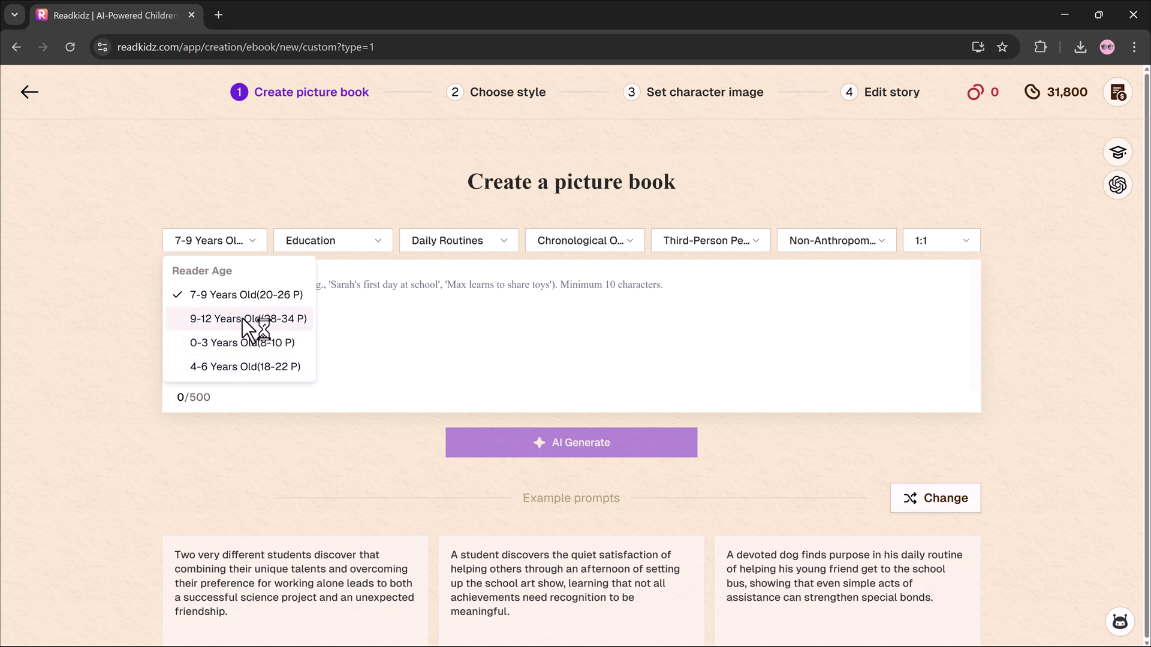
click(241, 297)
Set the story type to Adventure and the subject to Superheroes.
click(380, 242)
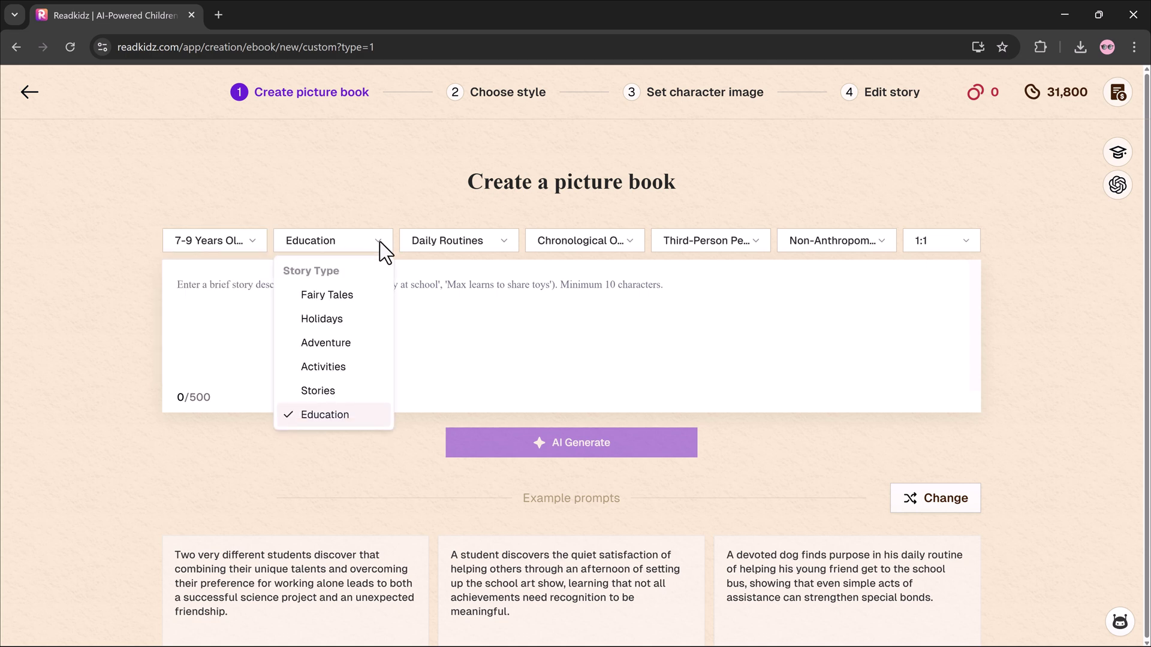
click(331, 343)
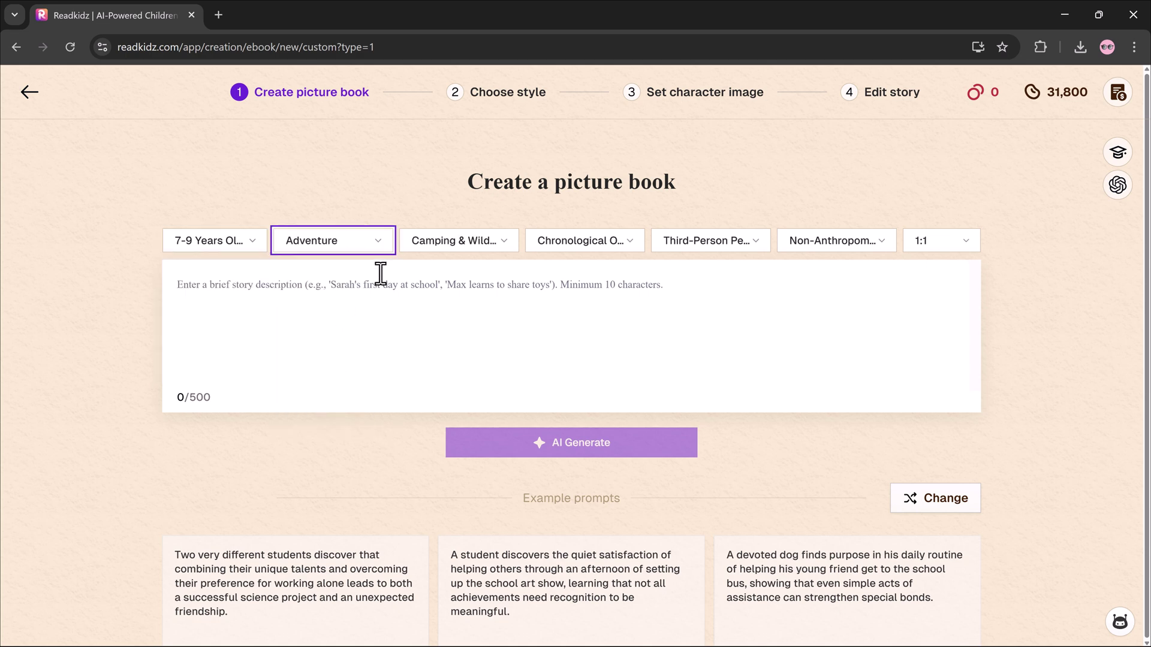
click(474, 243)
click(449, 294)
click(879, 244)
Set the page size to 16:9 and use the school art show example description.
click(979, 240)
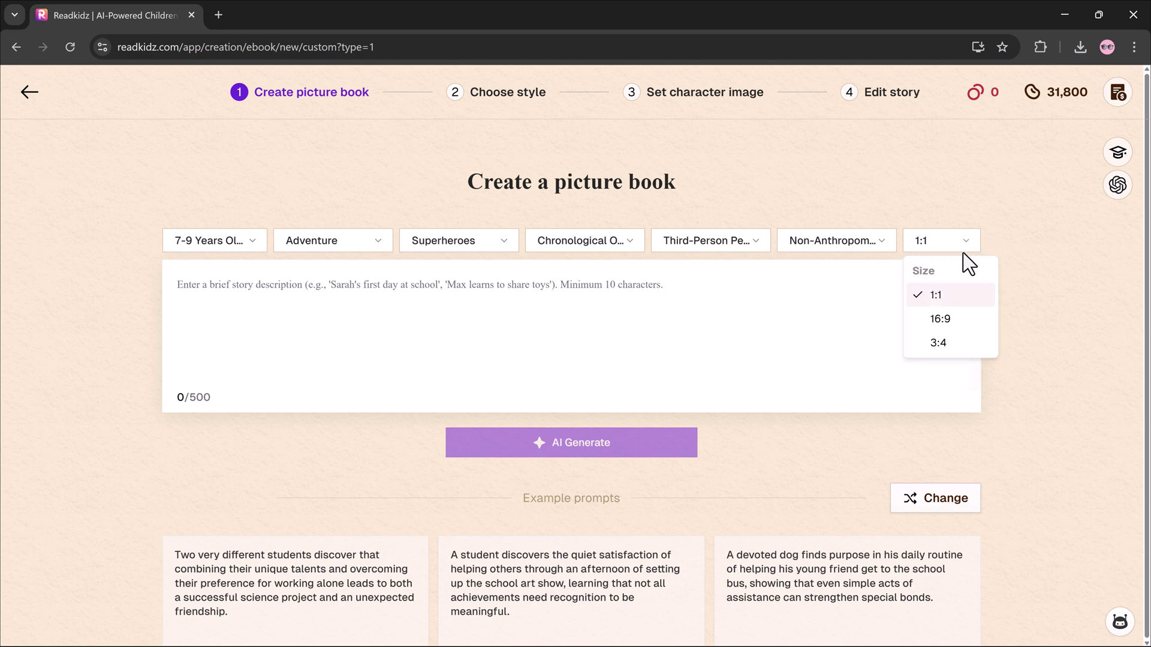
click(941, 320)
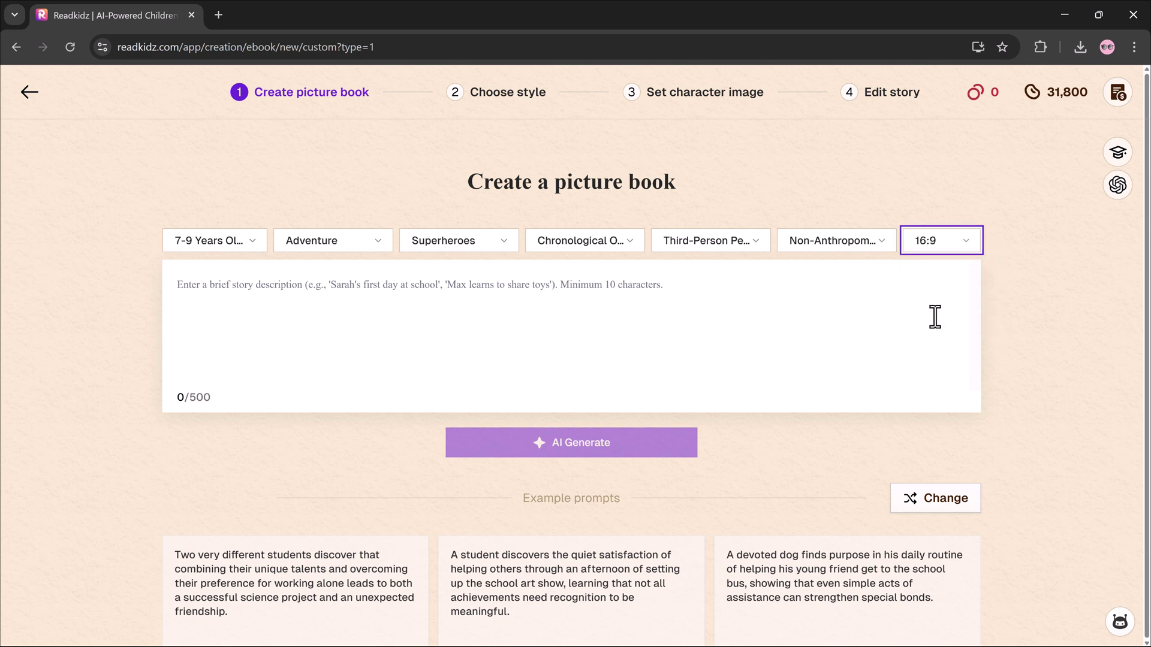
click(565, 575)
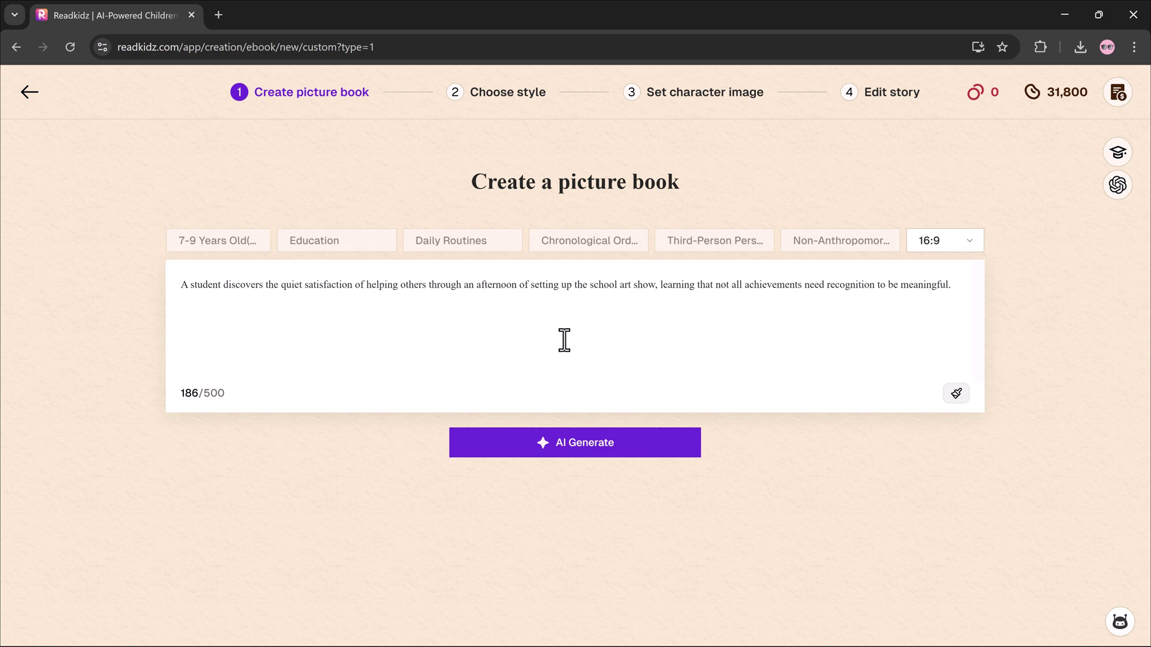
Generate 'The Art Show Helper', extract its roles, and apply Realistic Oil Painting Style.
click(562, 440)
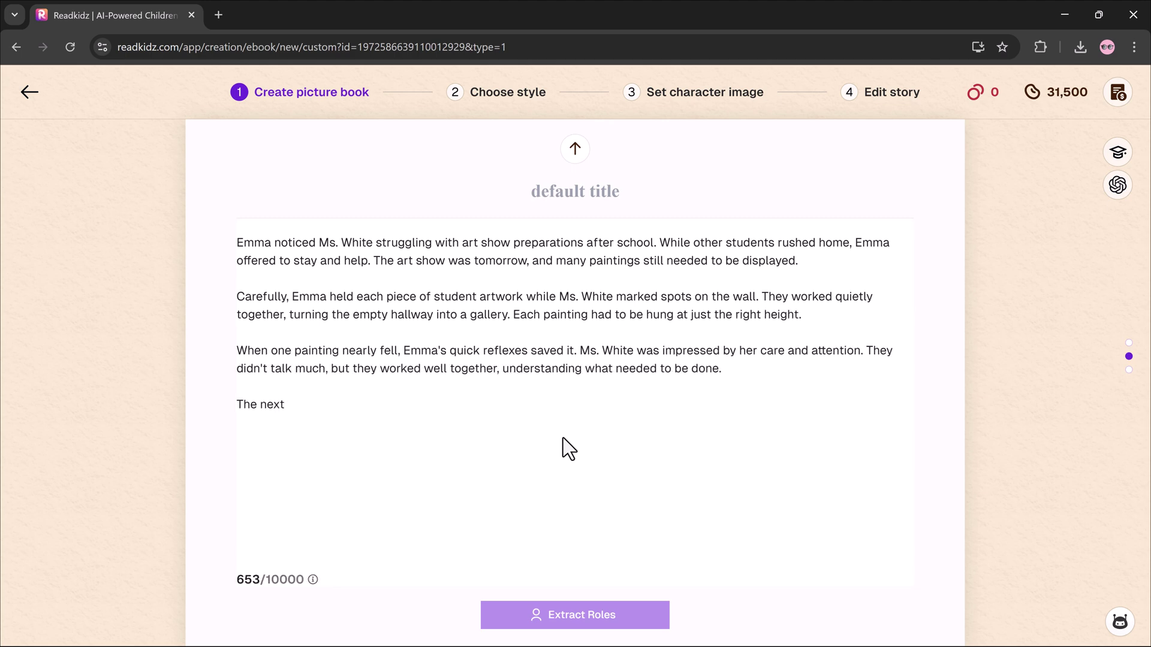
click(587, 627)
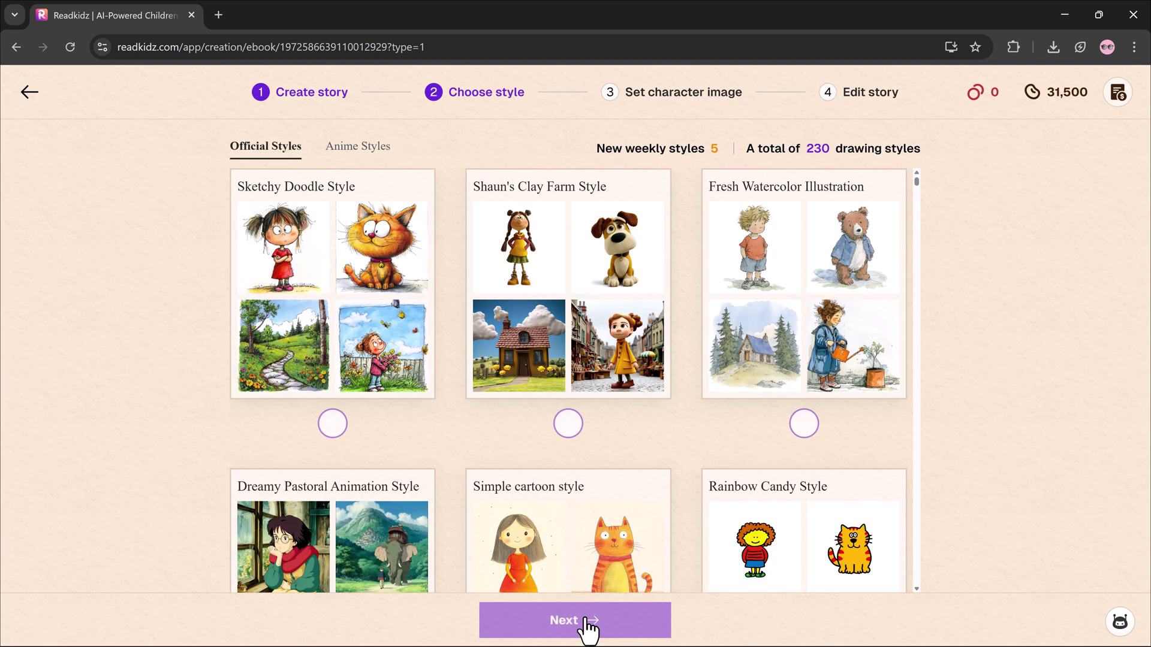
scroll(796, 324, down, 3)
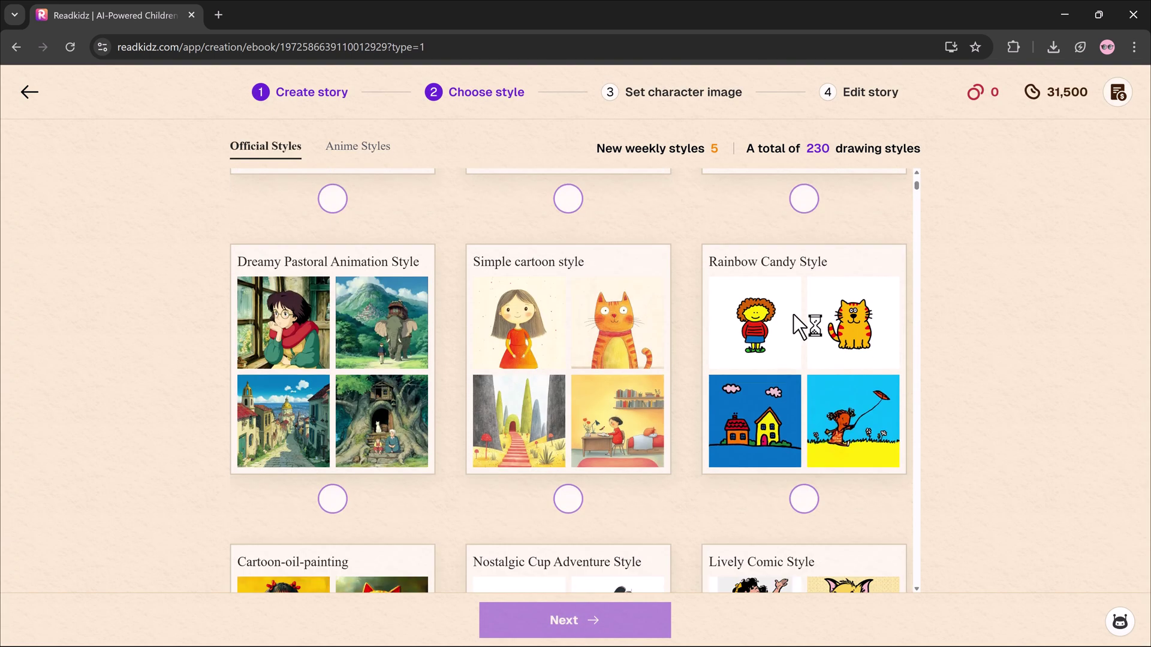
scroll(796, 324, down, 2)
scroll(796, 324, down, 2)
scroll(796, 324, down, 1)
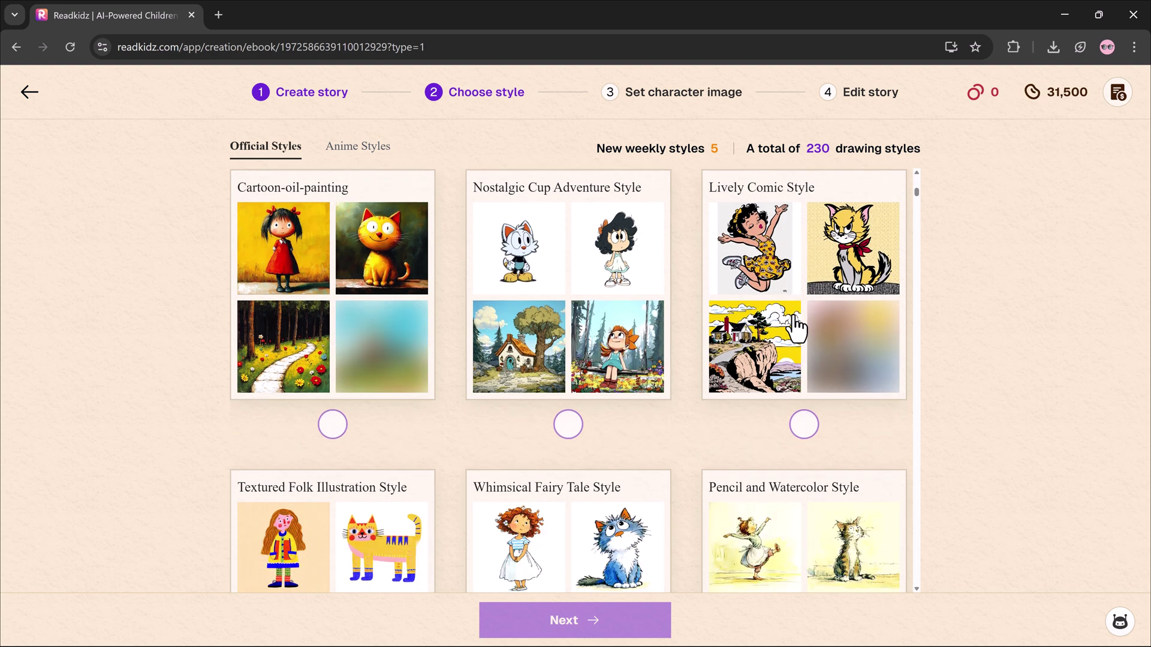
scroll(797, 324, down, 1)
scroll(796, 324, down, 2)
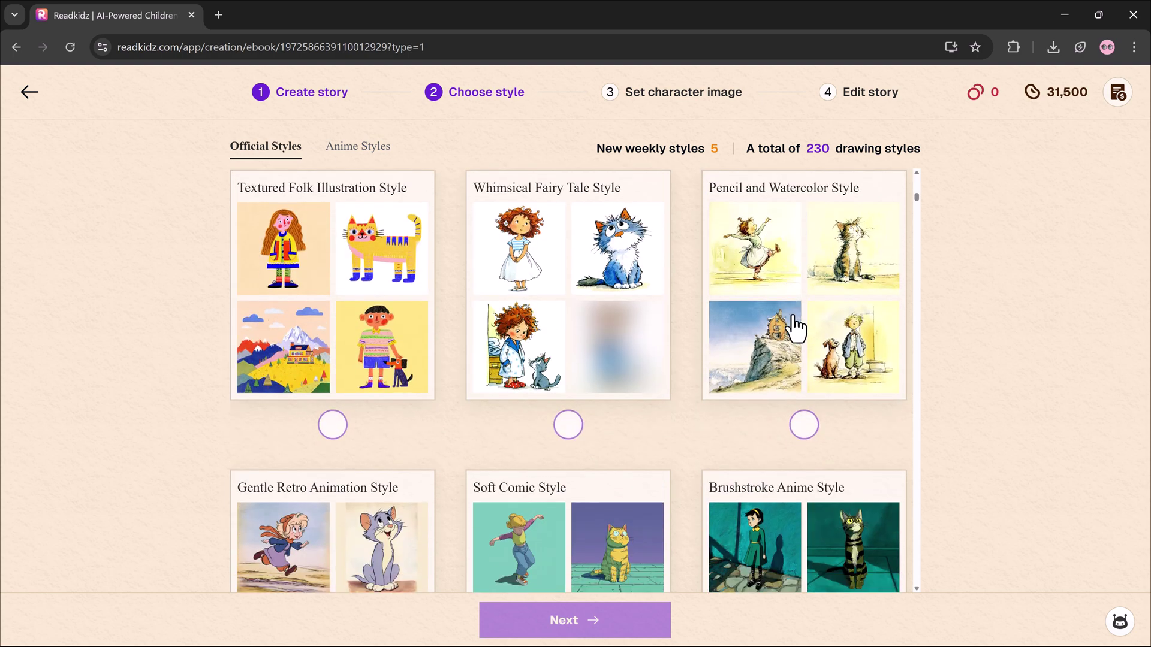
scroll(795, 326, down, 3)
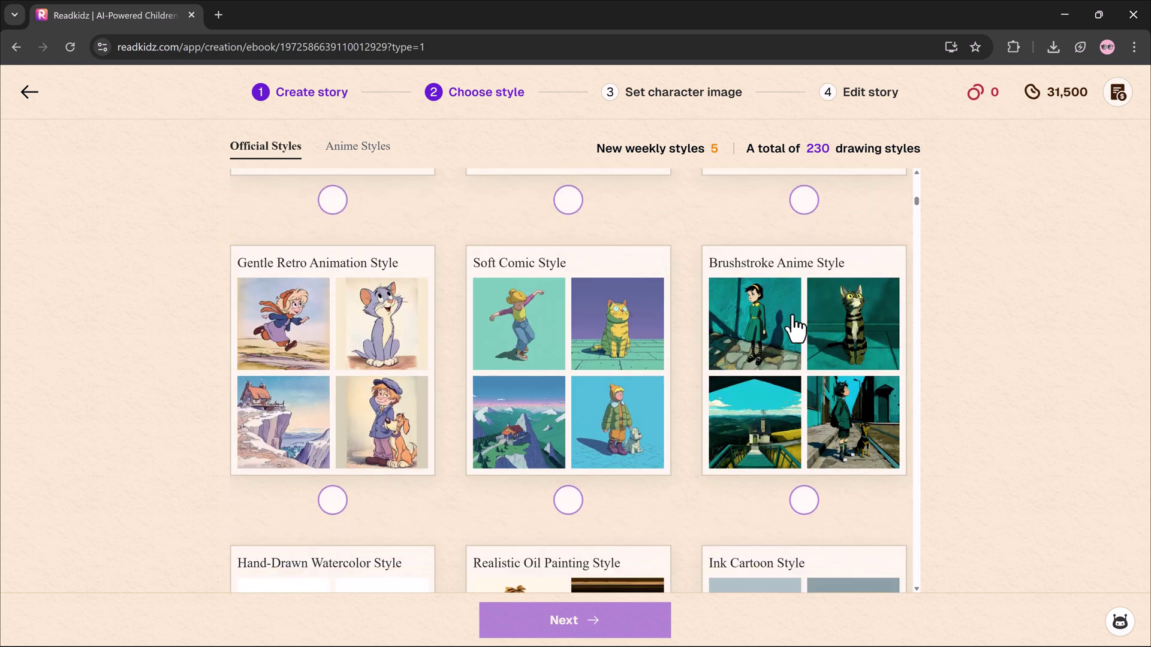
scroll(796, 326, down, 2)
scroll(796, 326, down, 3)
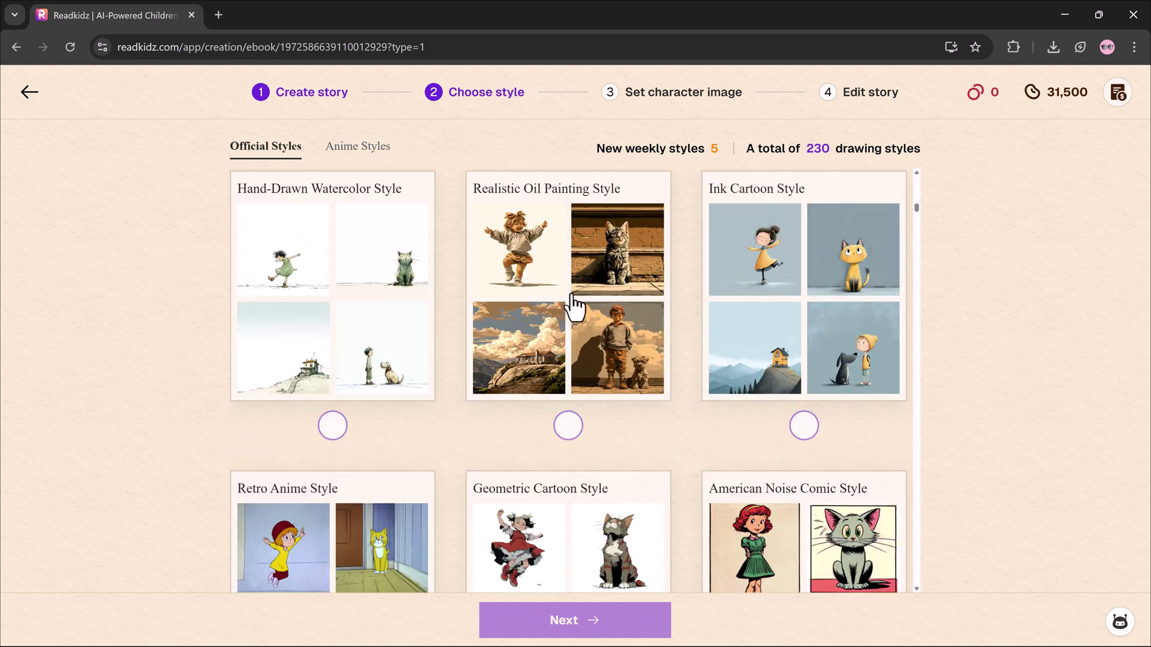
click(572, 304)
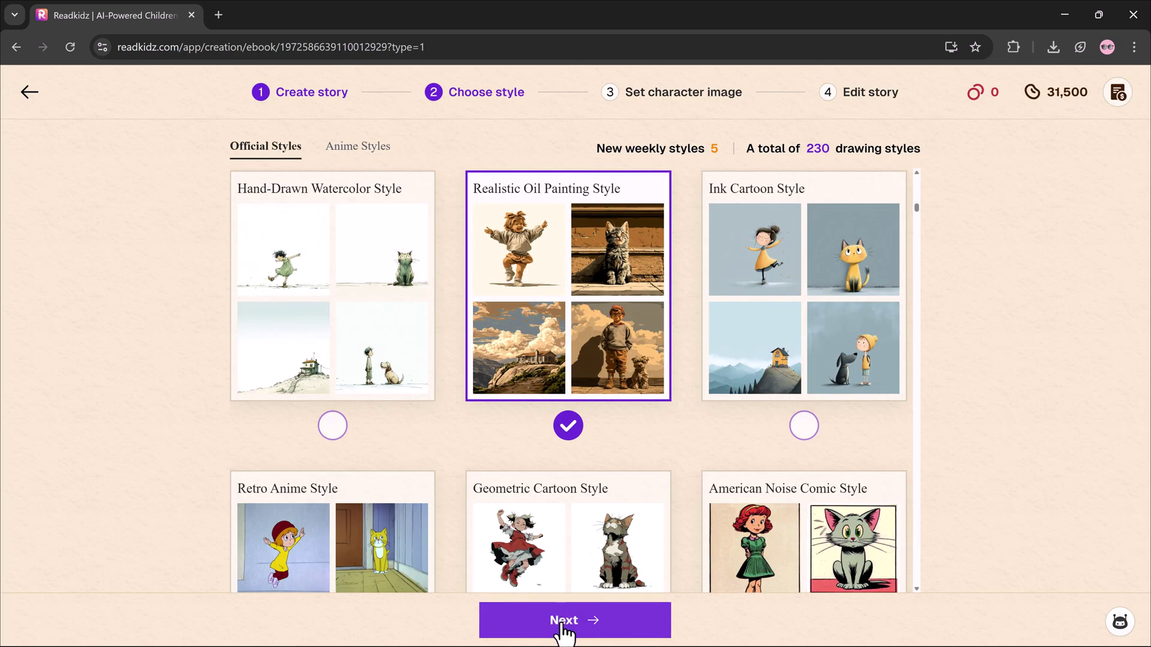
click(565, 622)
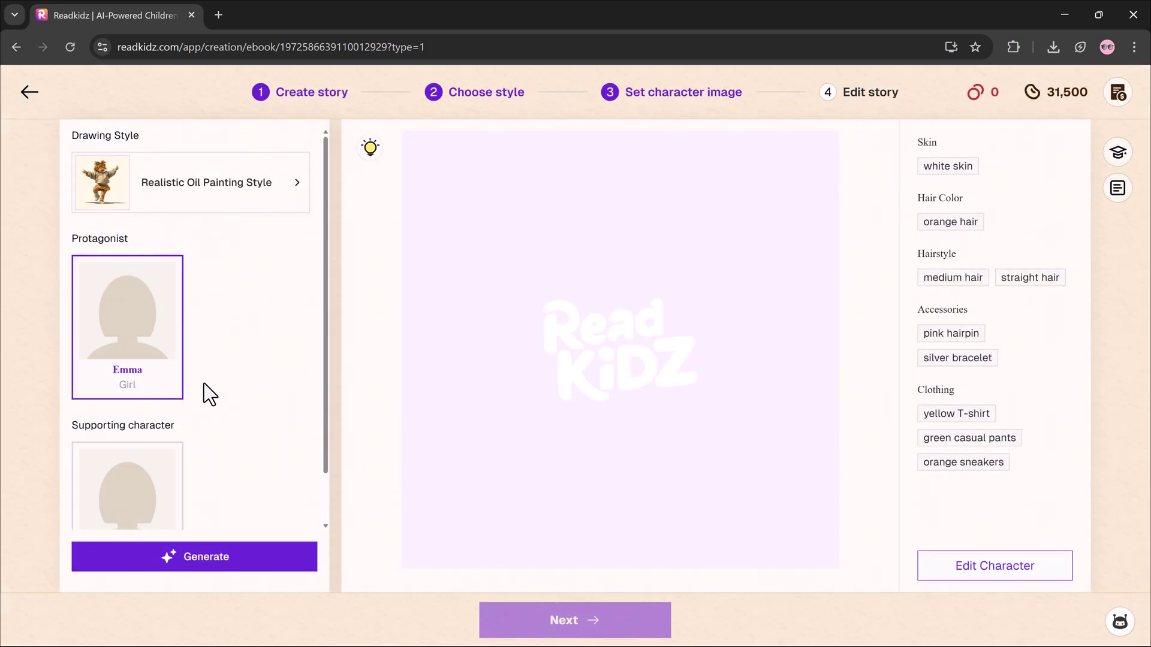
scroll(193, 391, down, 1)
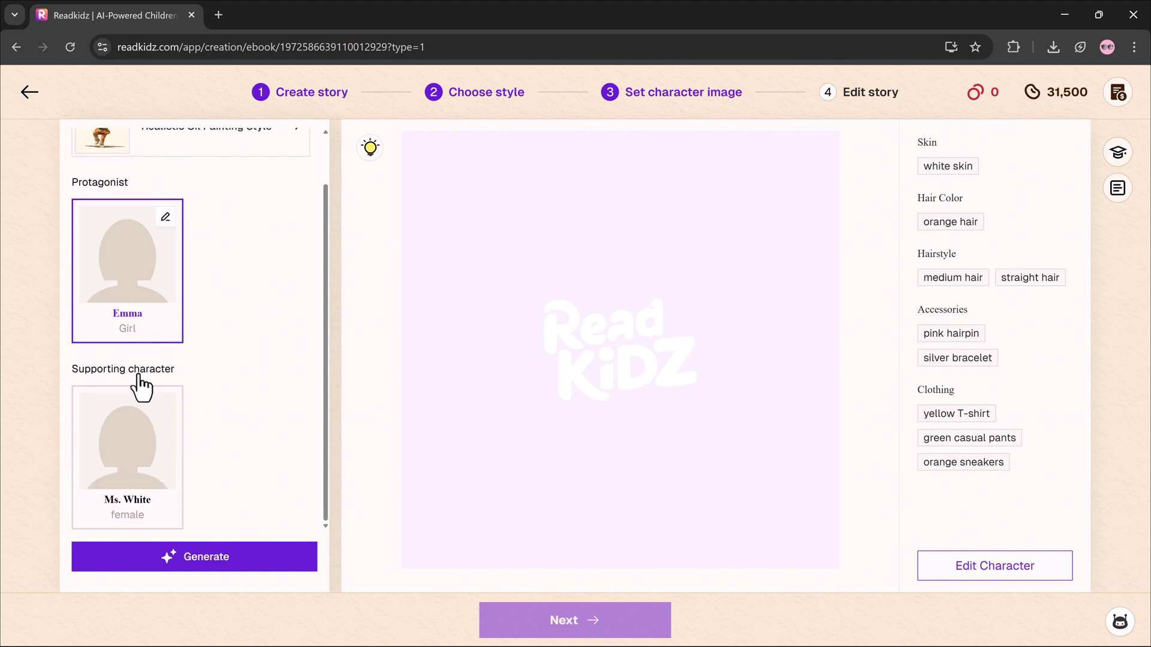
Generate Emma's character images and keep her first version.
click(217, 552)
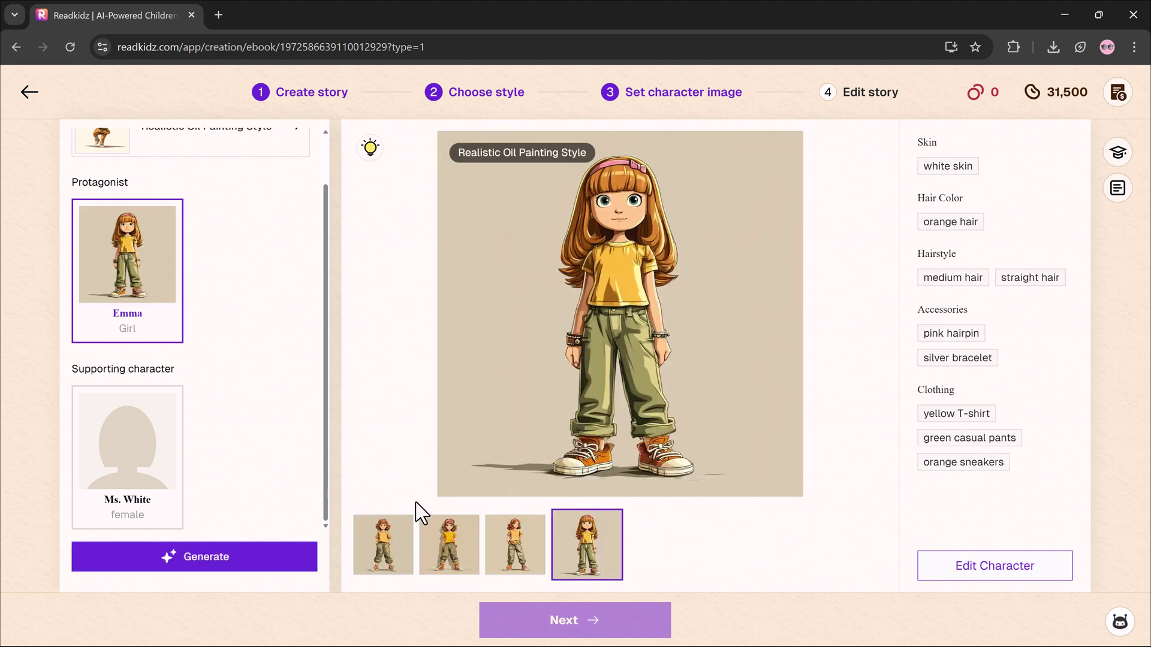
click(442, 546)
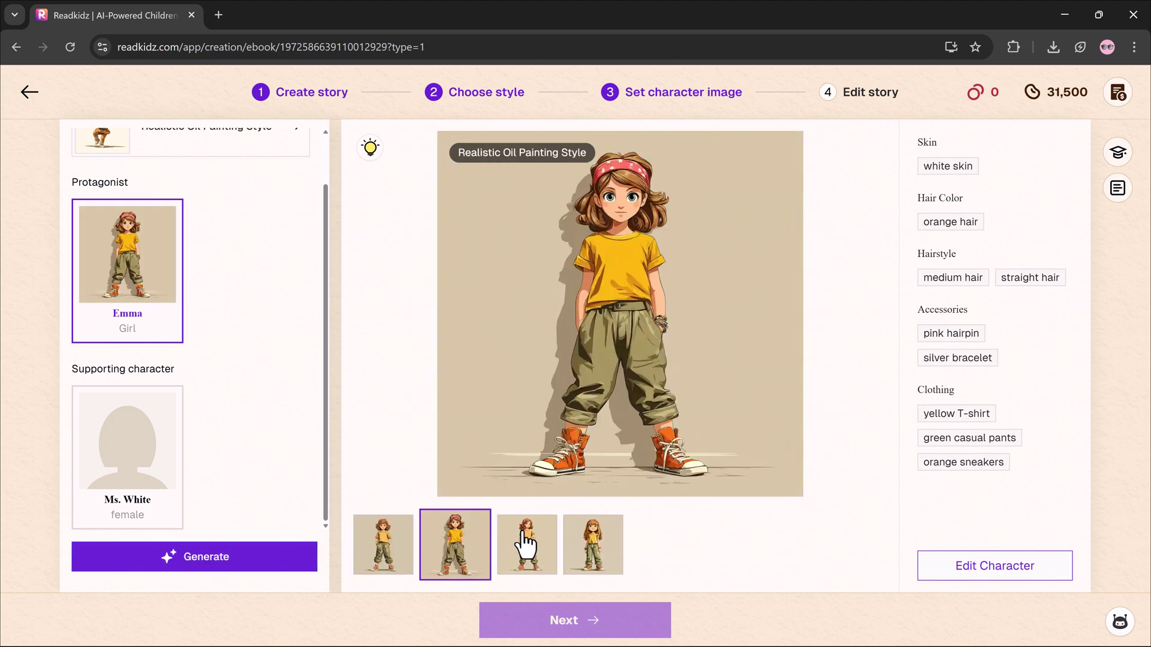
click(396, 551)
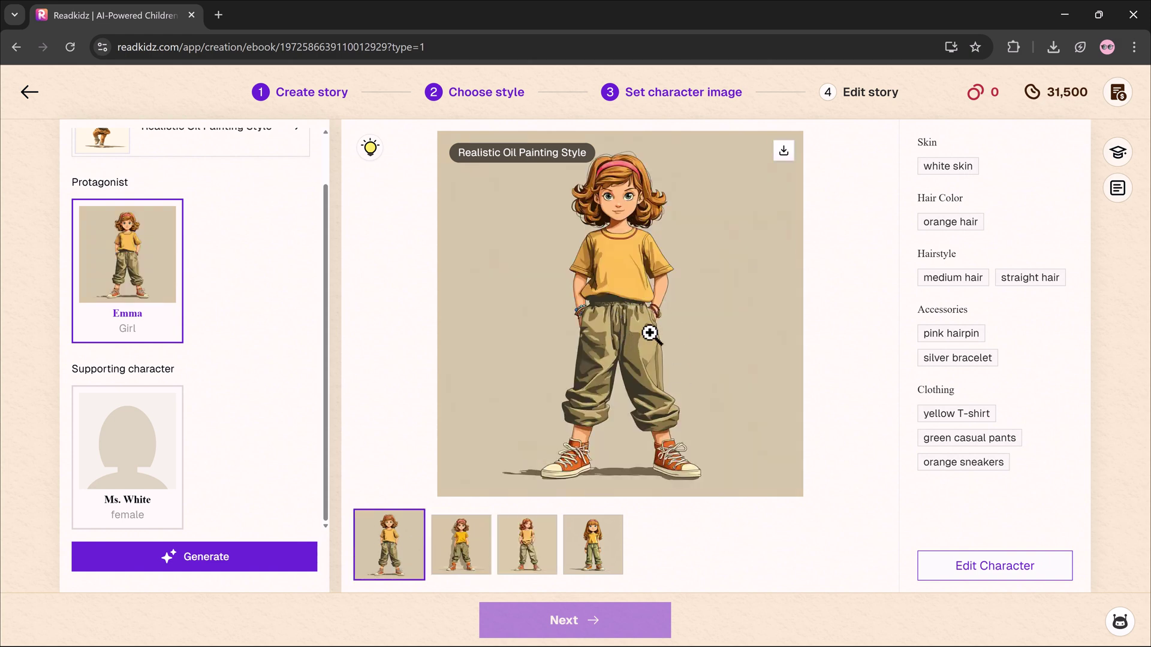
click(124, 436)
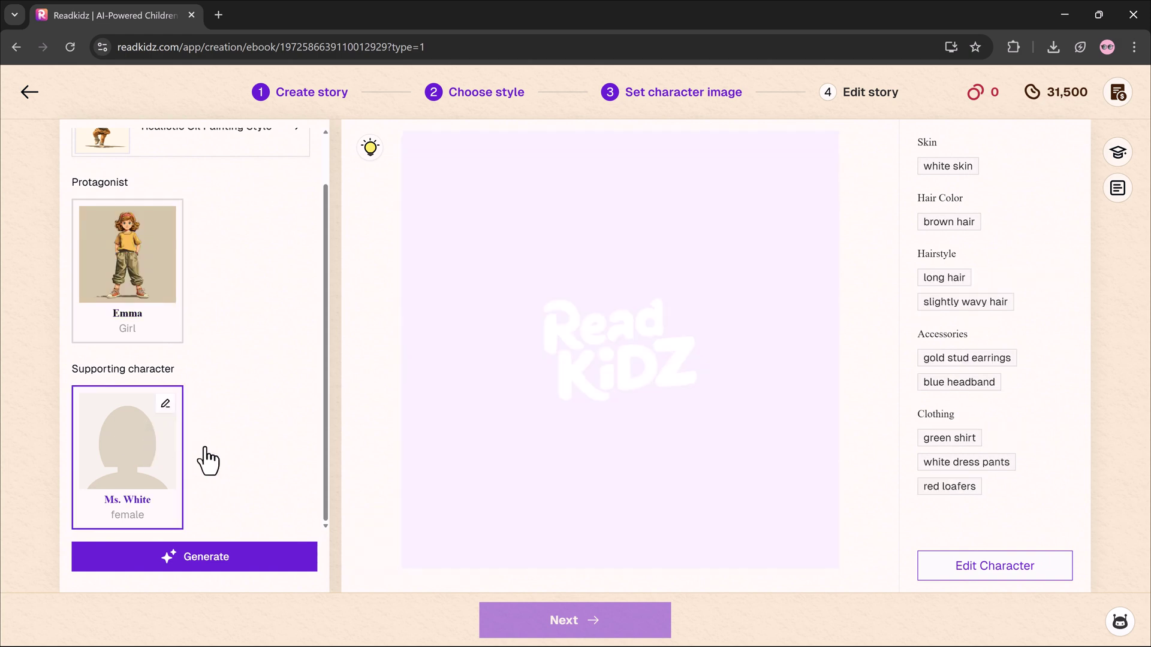
Generate Ms. White's images and keep the first variant, green shirt with hands on hips.
click(166, 559)
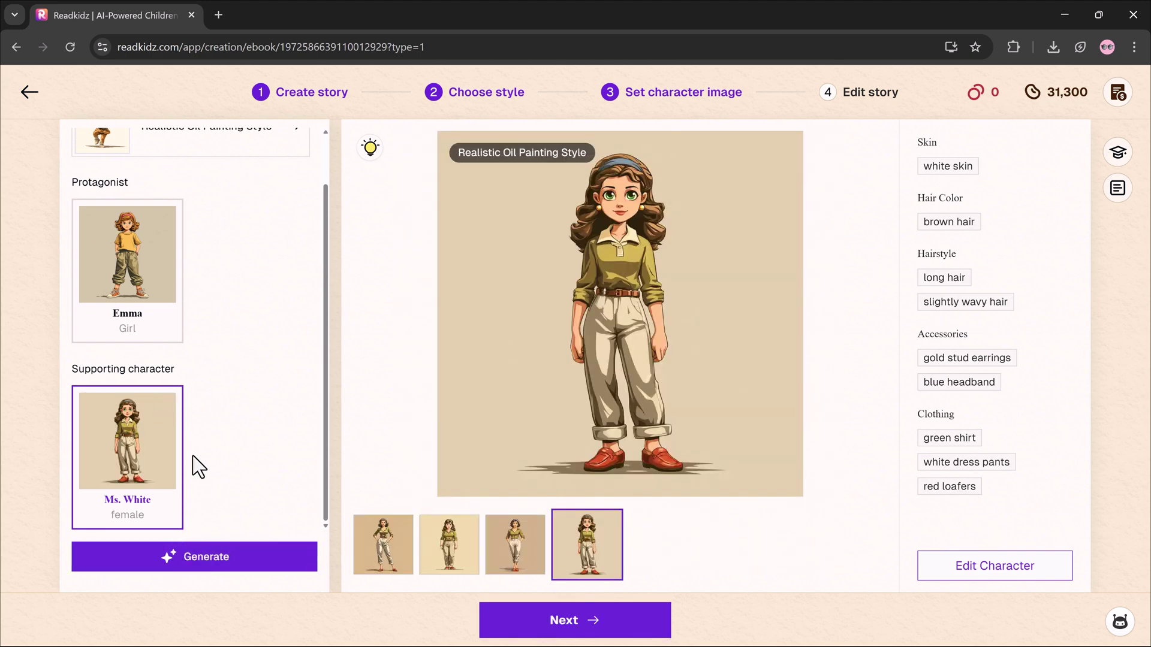
click(384, 545)
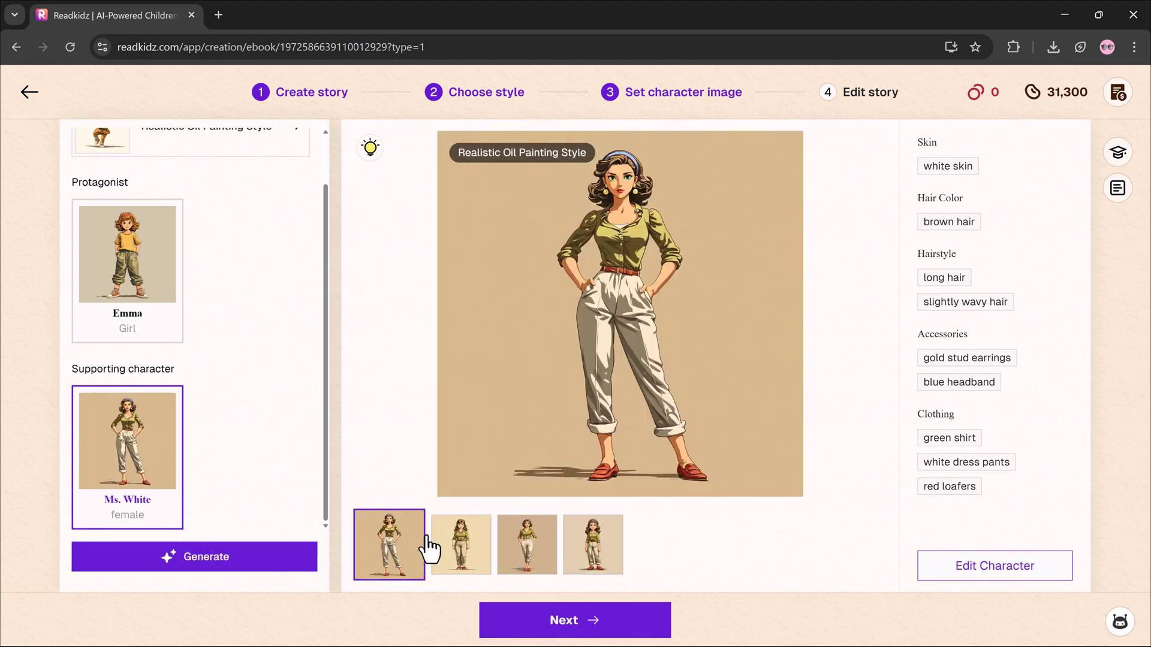
click(450, 551)
click(383, 551)
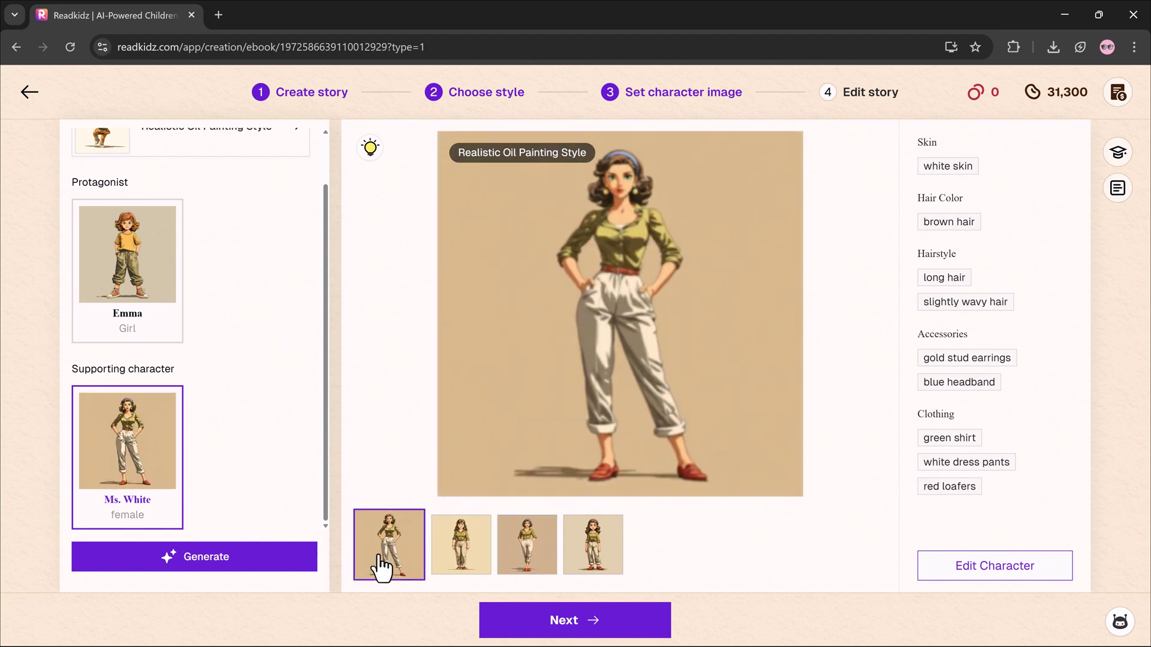
click(583, 626)
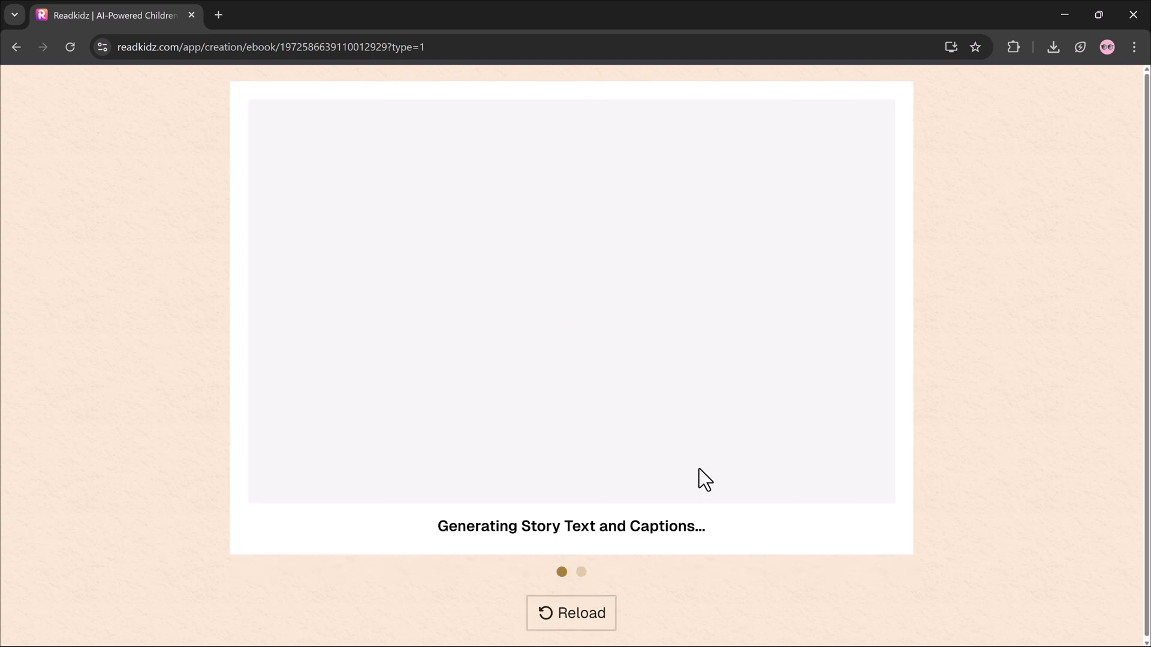
scroll(522, 306, down, 5)
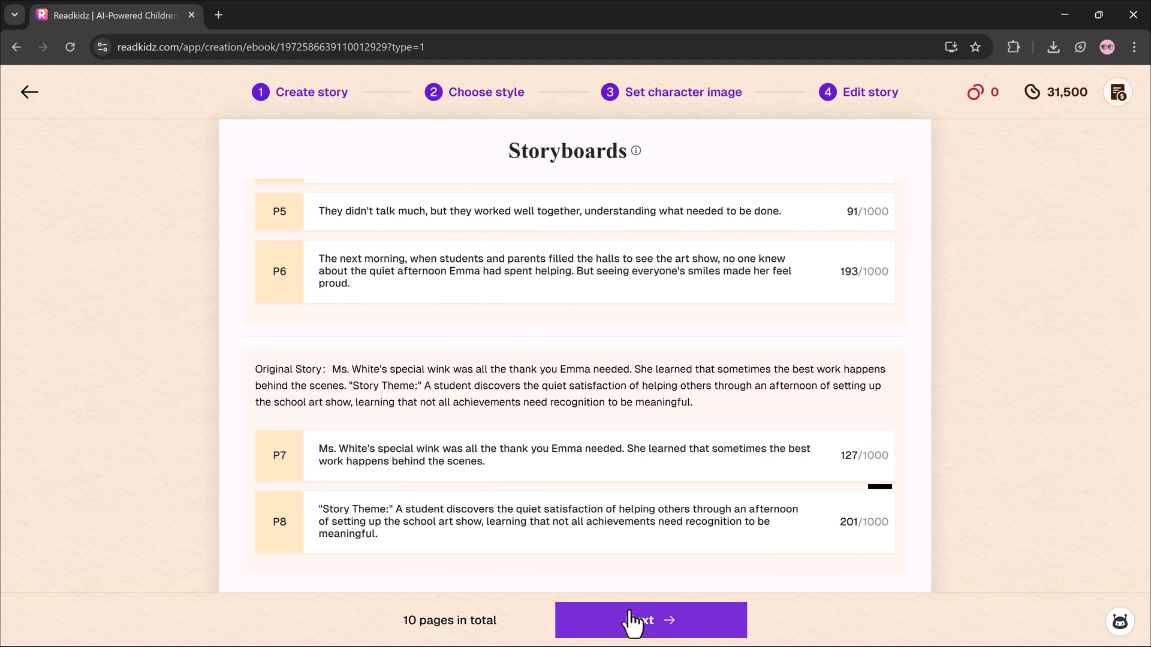
Open the book editor and generate illustrations for the cover and page 2.
click(632, 620)
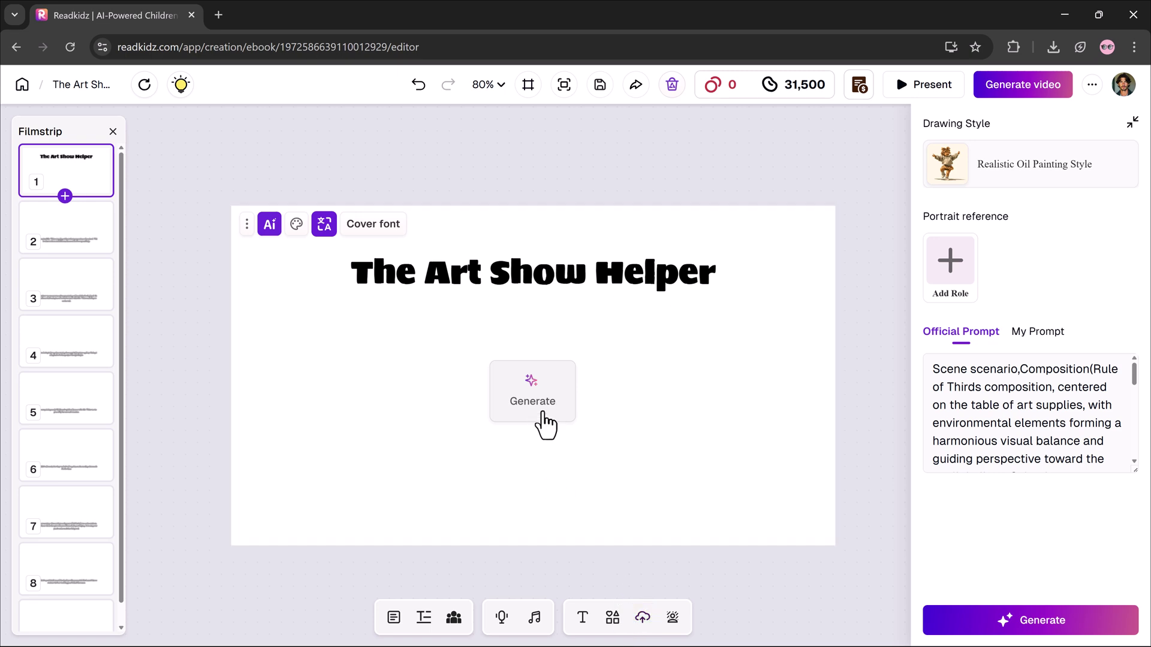
click(545, 420)
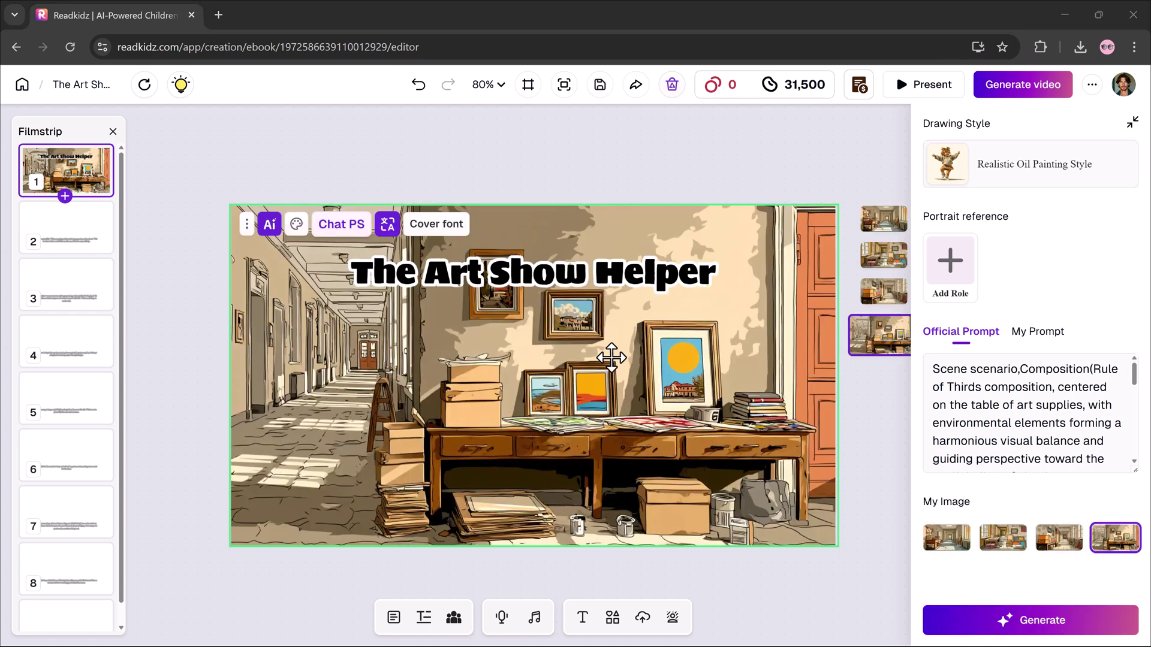
click(67, 241)
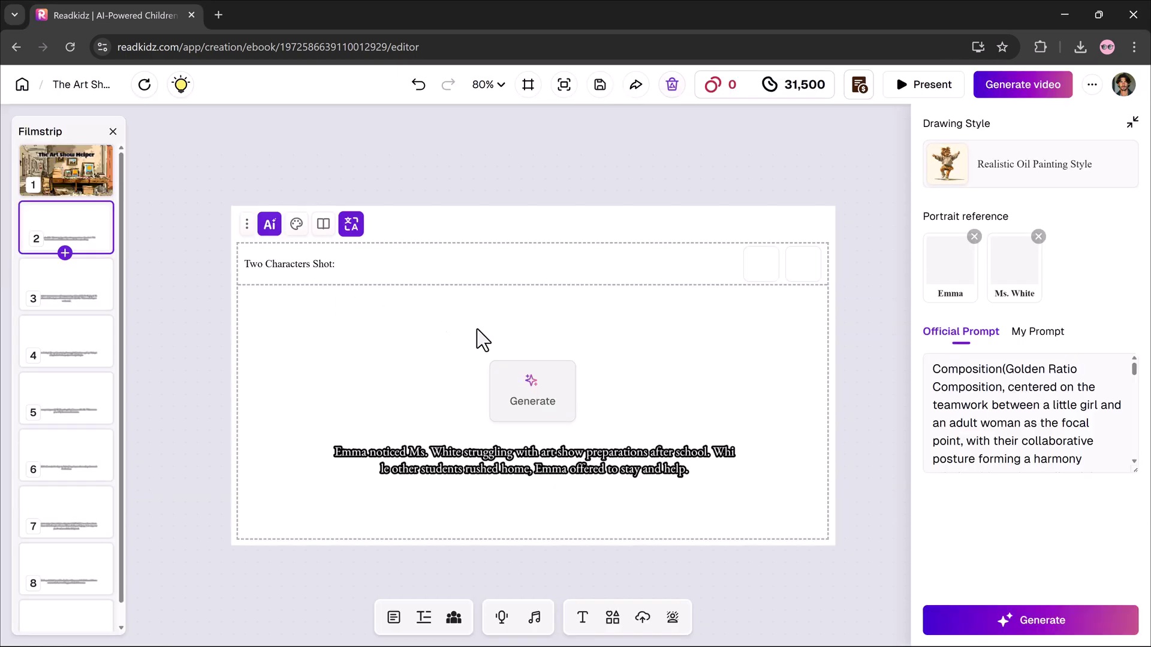
click(545, 403)
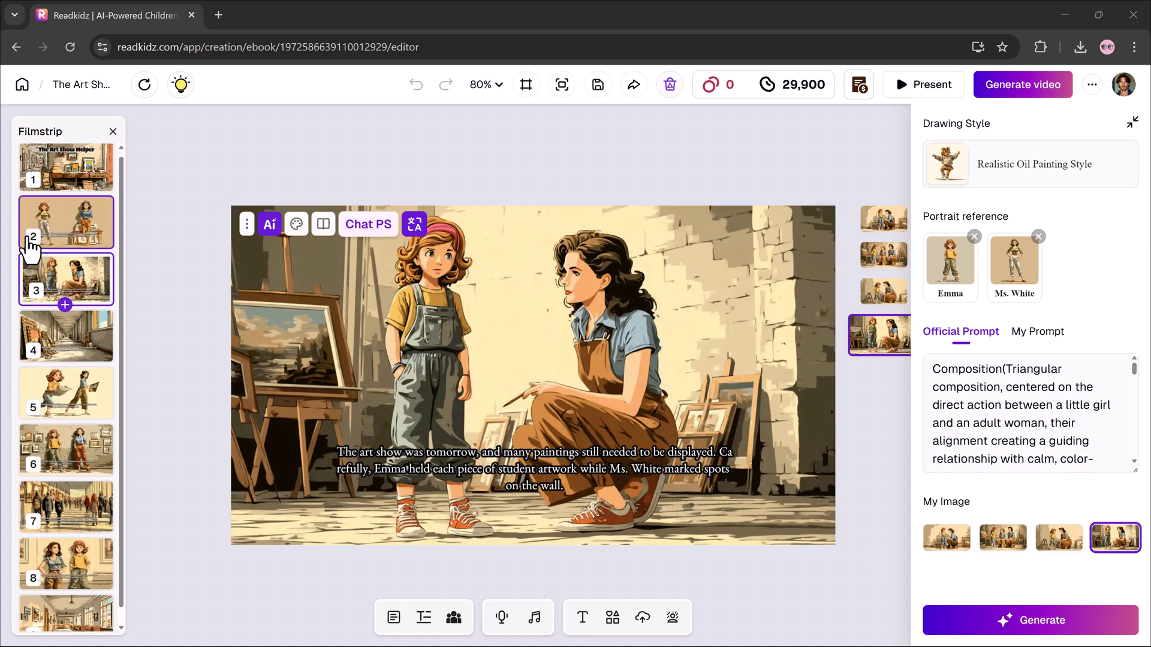
scroll(36, 288, down, 1)
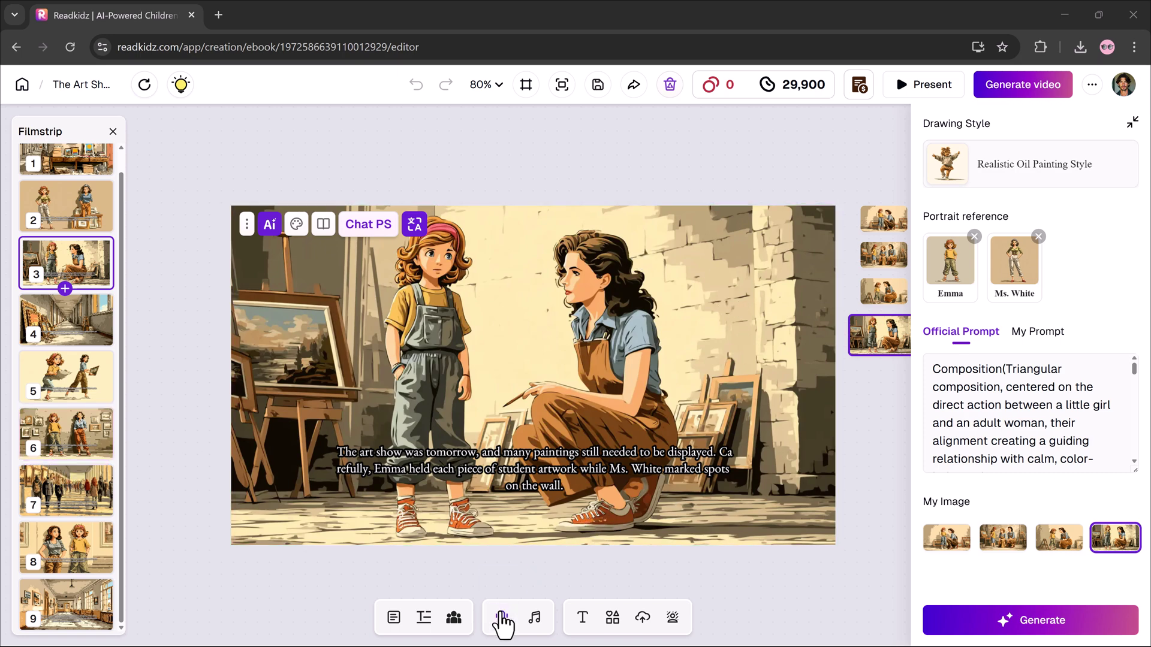
Select pages P1–P4 for voiceover in the Audio panel.
click(503, 619)
click(178, 288)
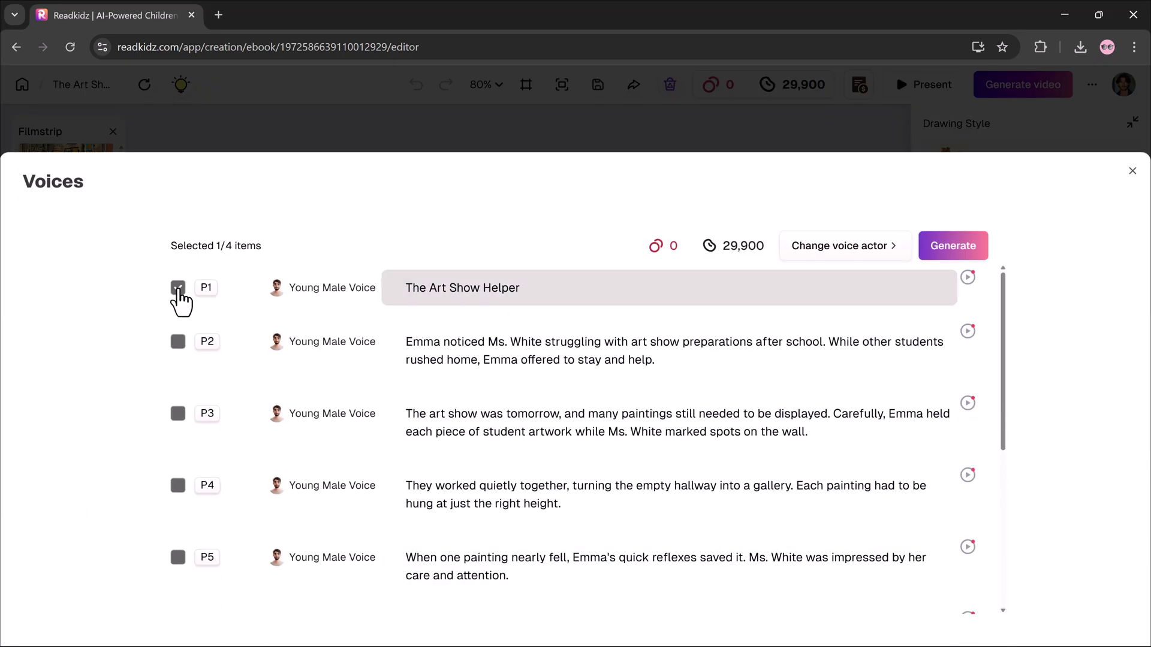
click(178, 342)
click(178, 414)
click(178, 486)
click(178, 557)
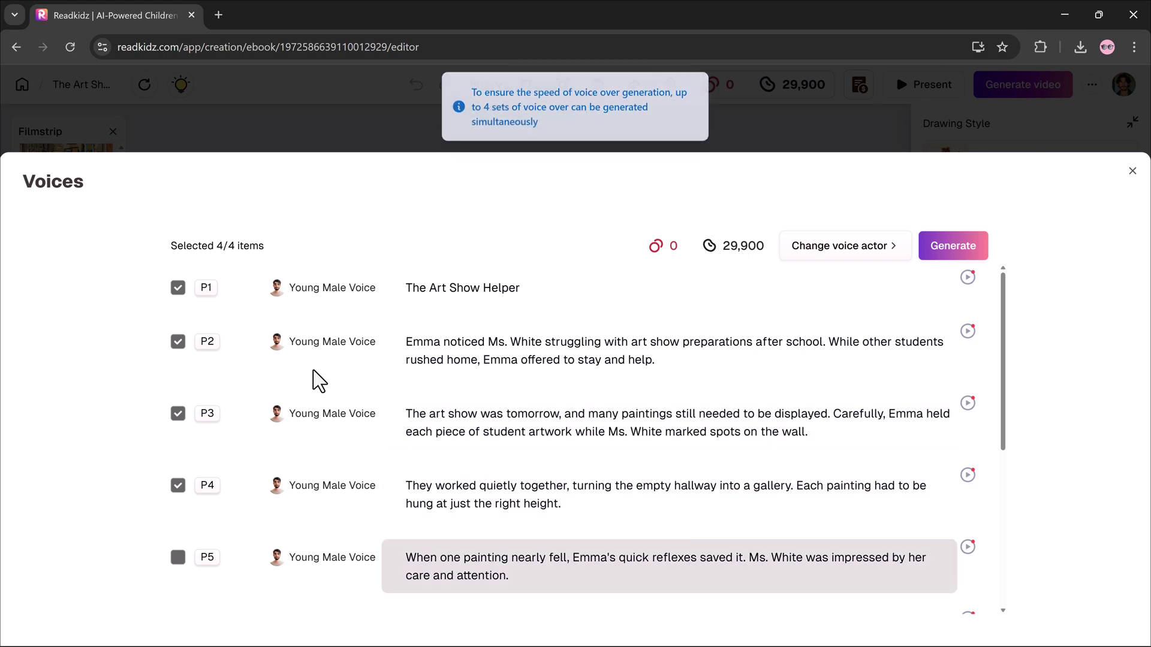
Preview narrator voices, assign Domineering Heir to the title page, and generate the voiceovers.
click(297, 288)
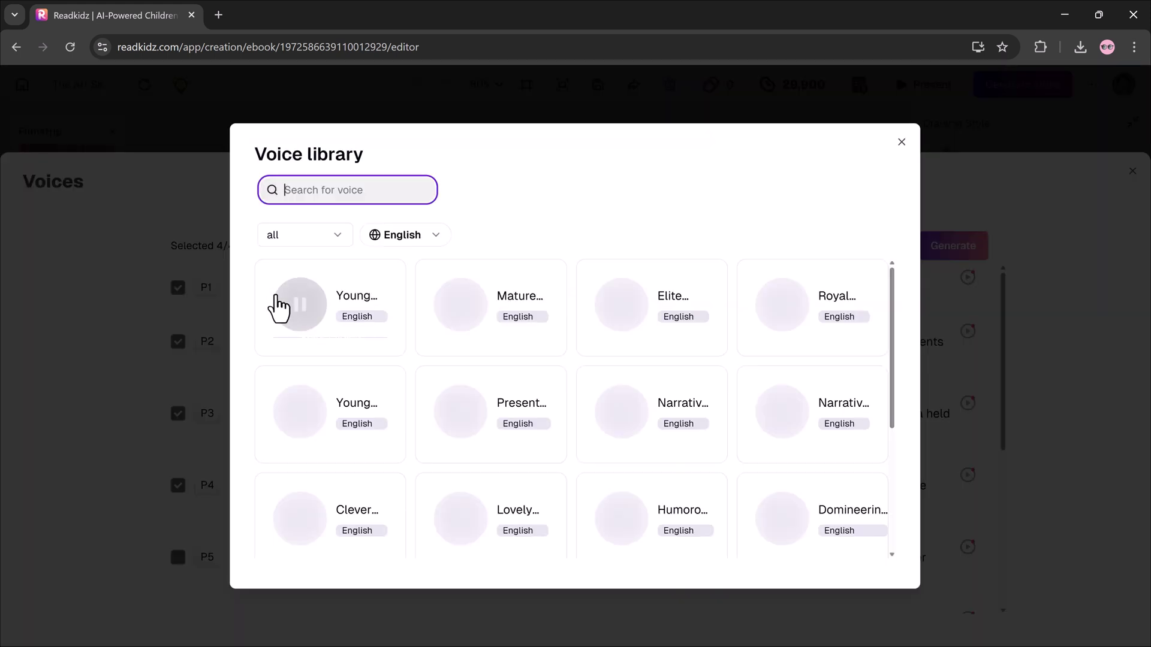
click(301, 300)
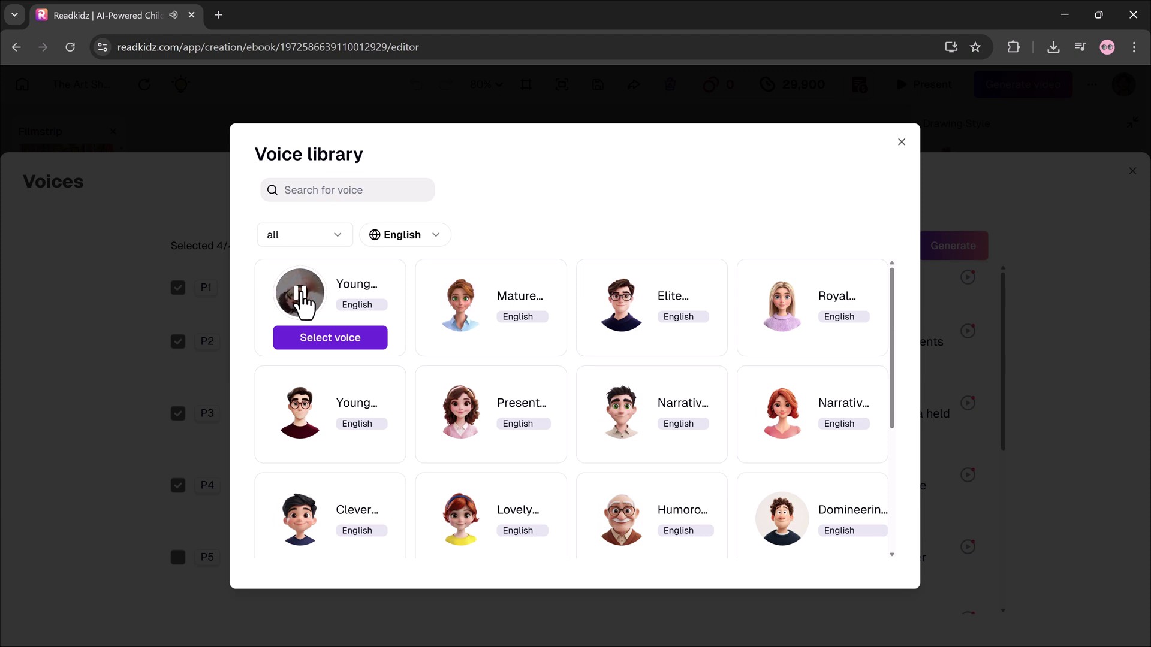
click(625, 309)
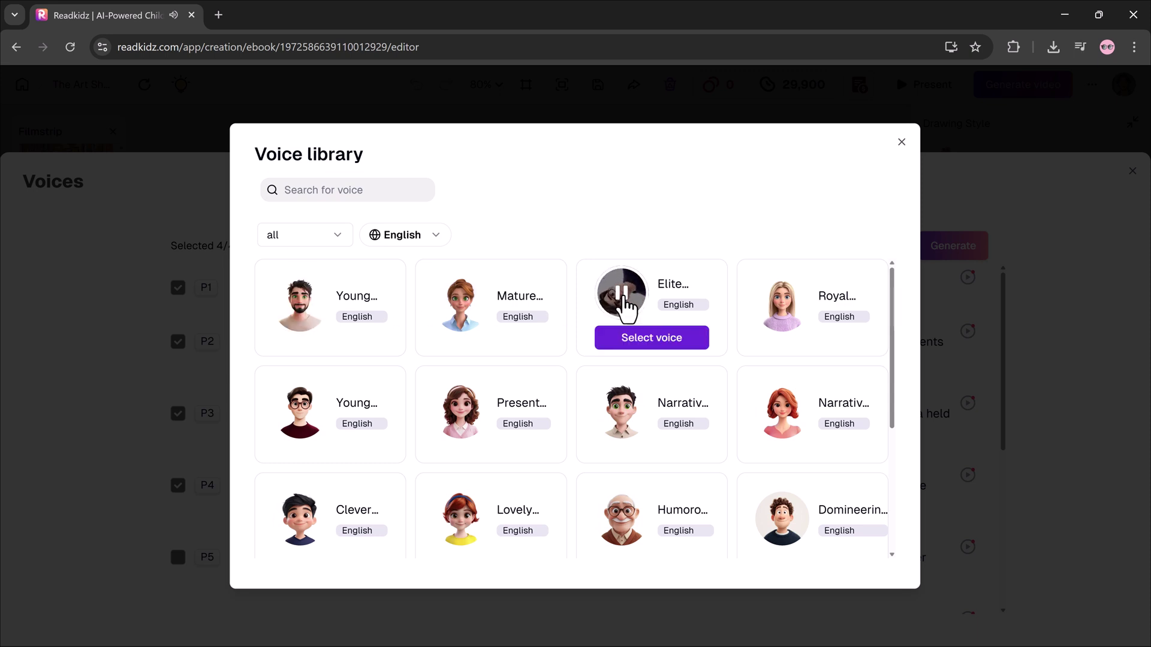
scroll(758, 382, down, 3)
scroll(758, 383, down, 1)
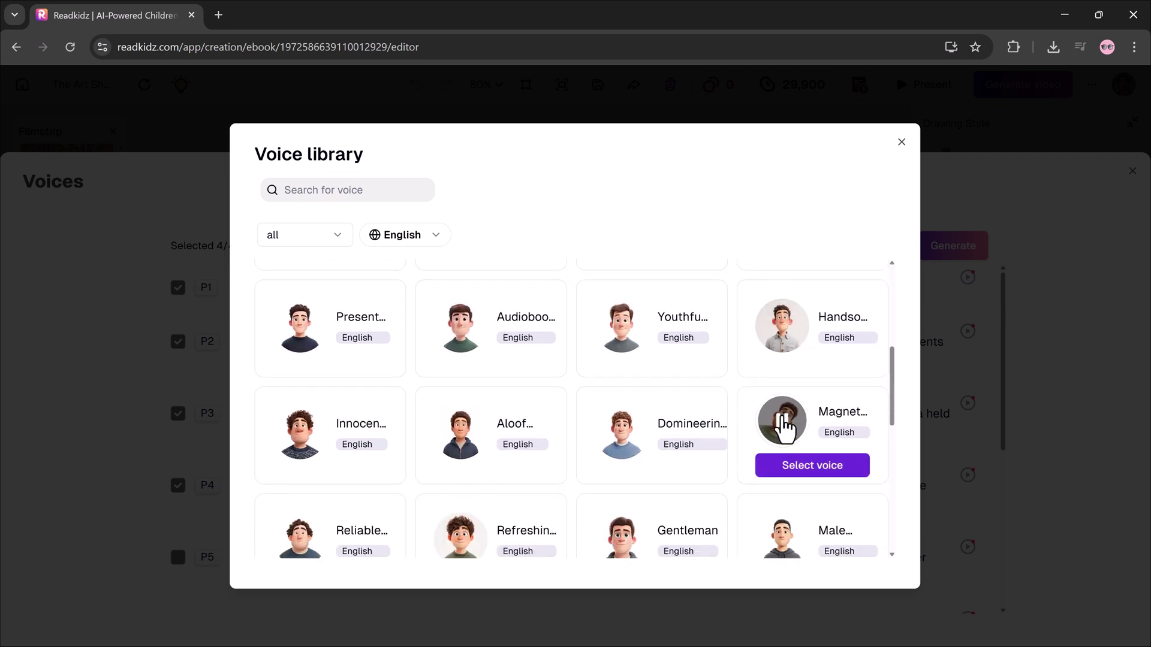
click(783, 418)
scroll(783, 422, down, 1)
click(782, 355)
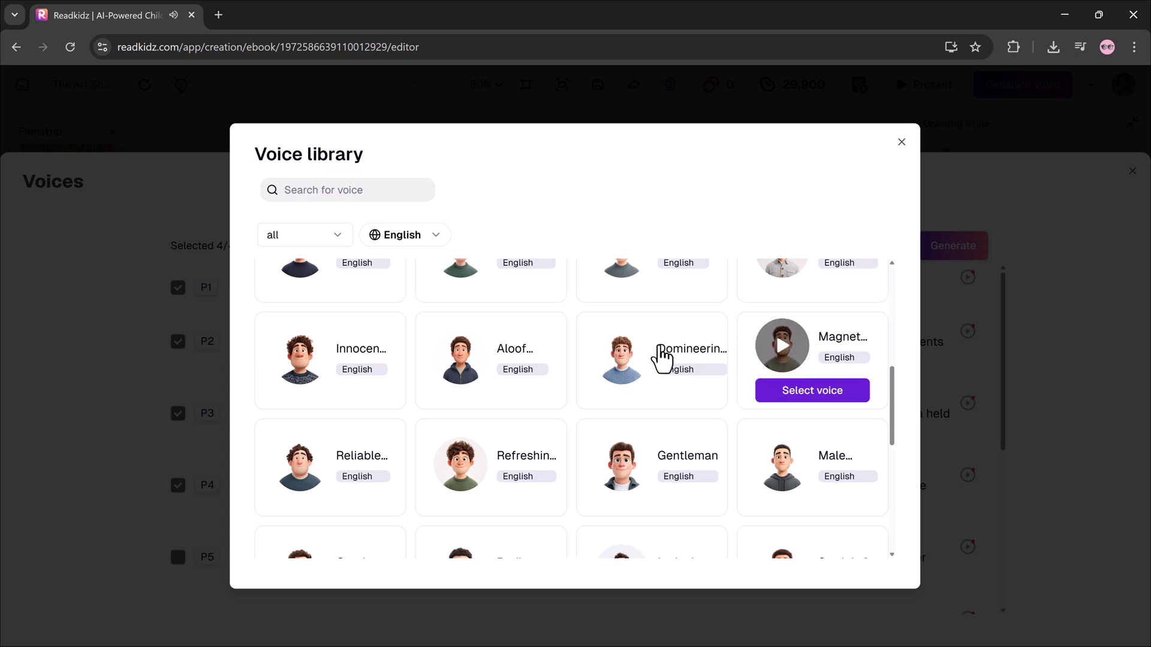
click(644, 392)
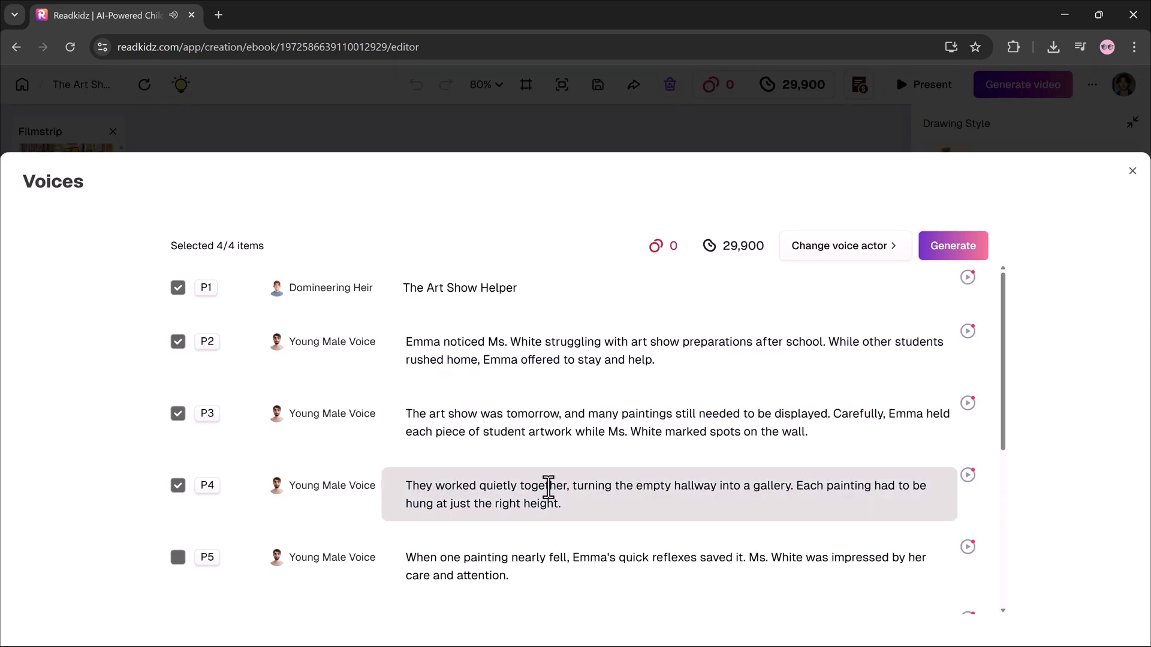
click(959, 250)
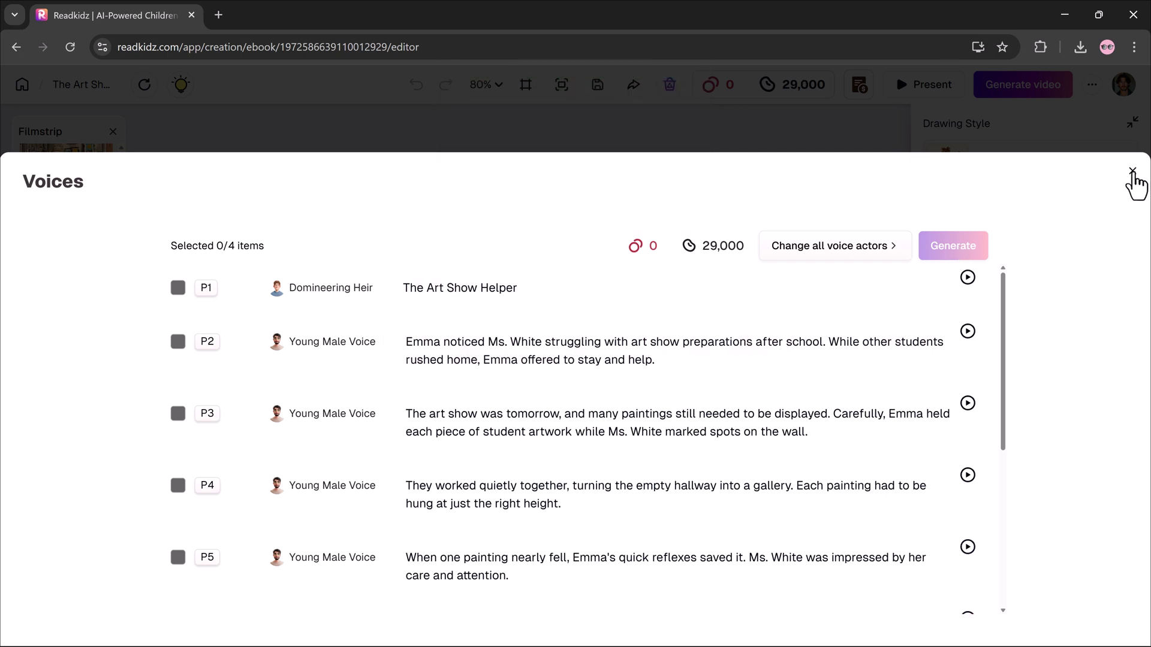
Close the voiceover panel and page the presentation through to page 4.
click(1132, 172)
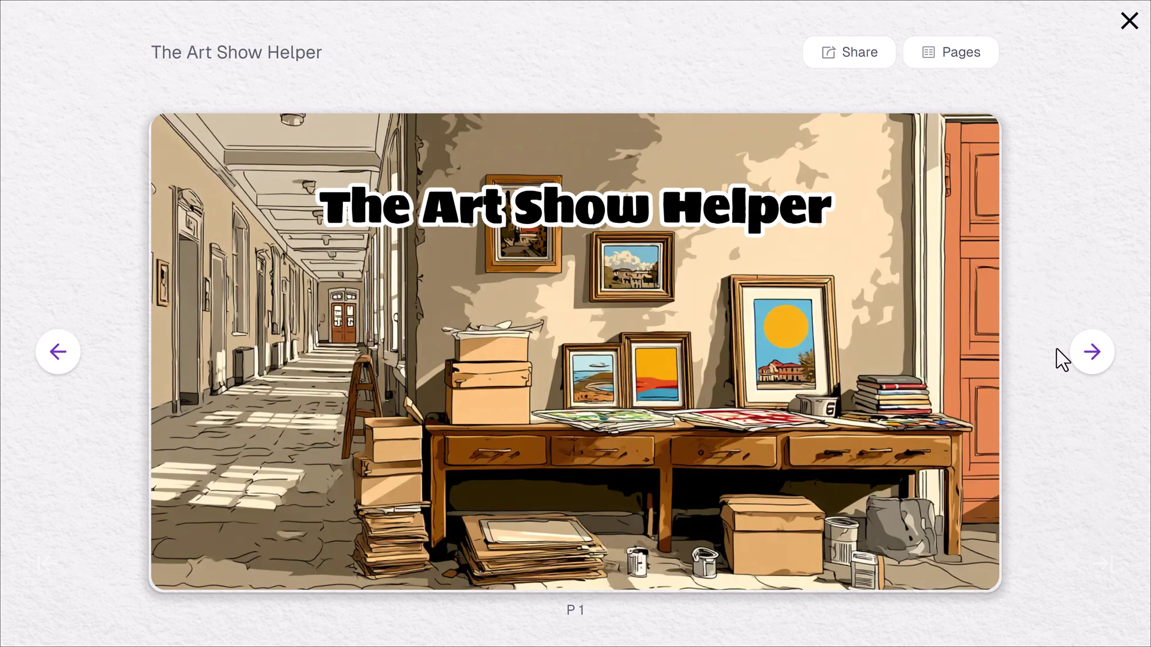
click(1086, 364)
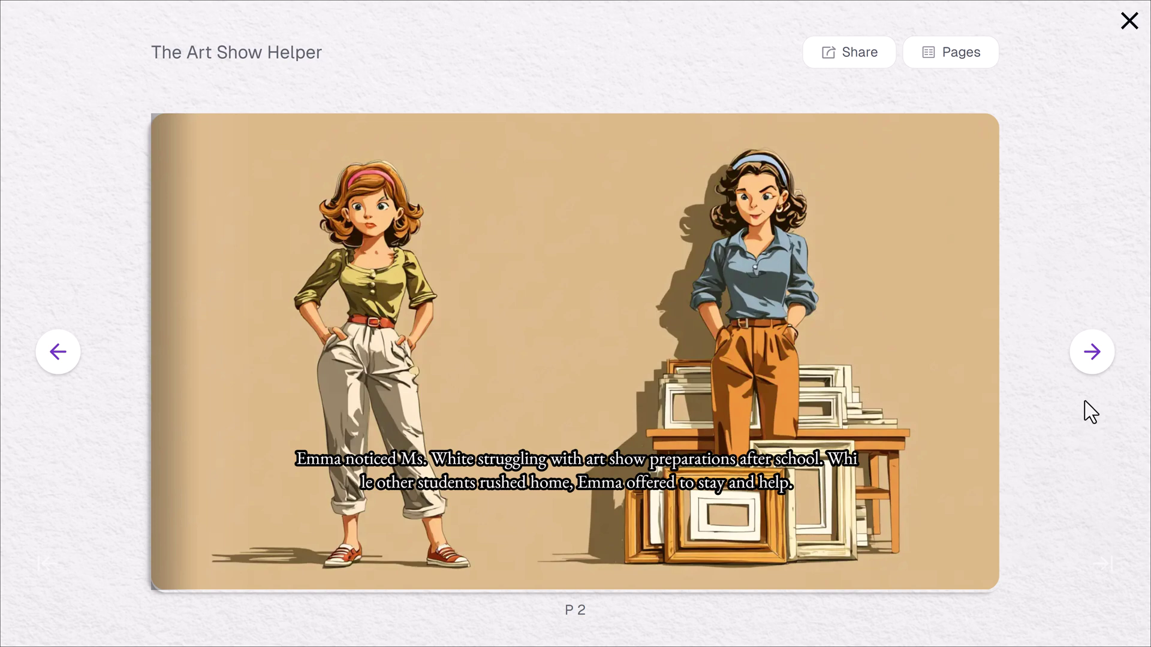
click(1092, 364)
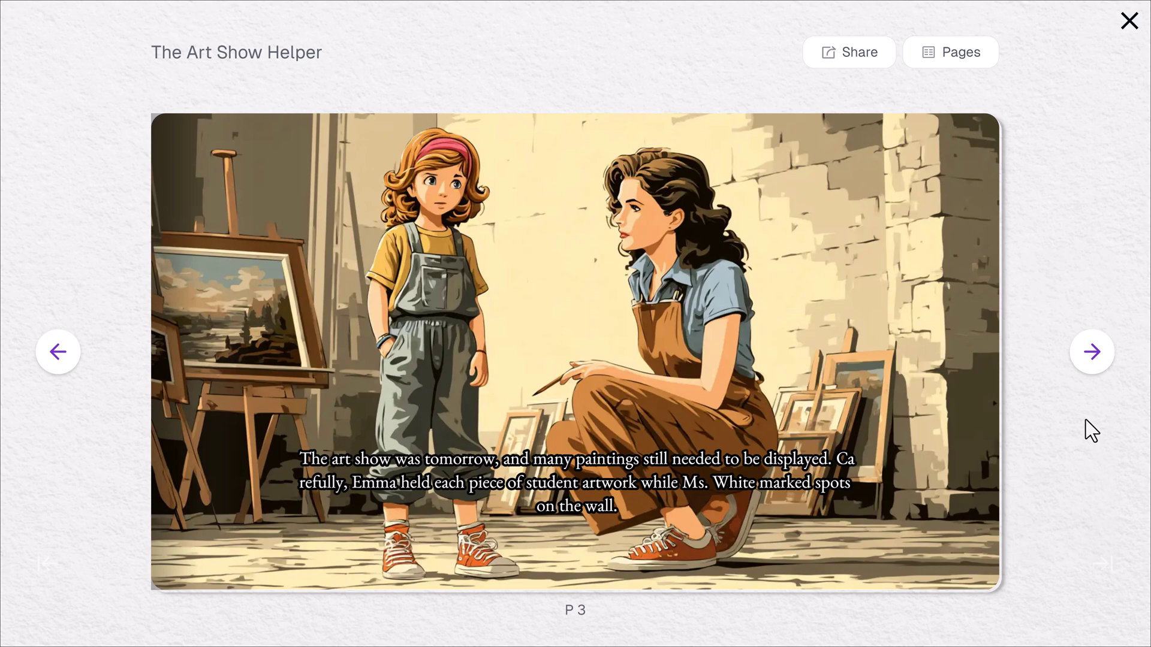
click(1095, 349)
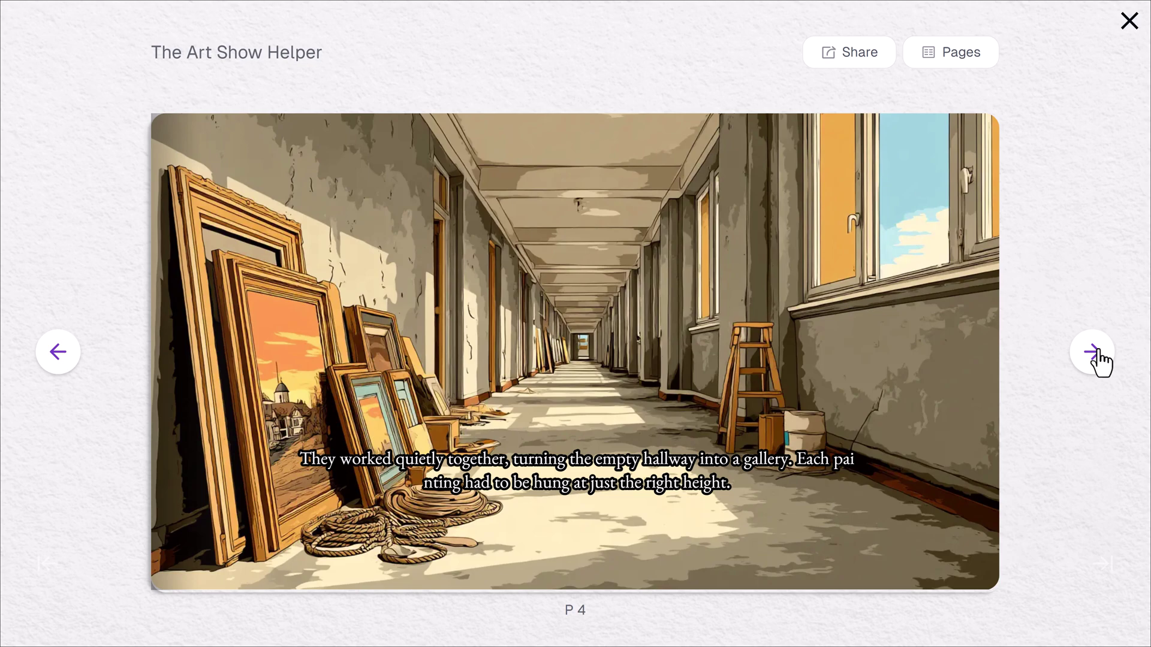
Leave the presentation and start a video export, keeping the default name.
key(Escape)
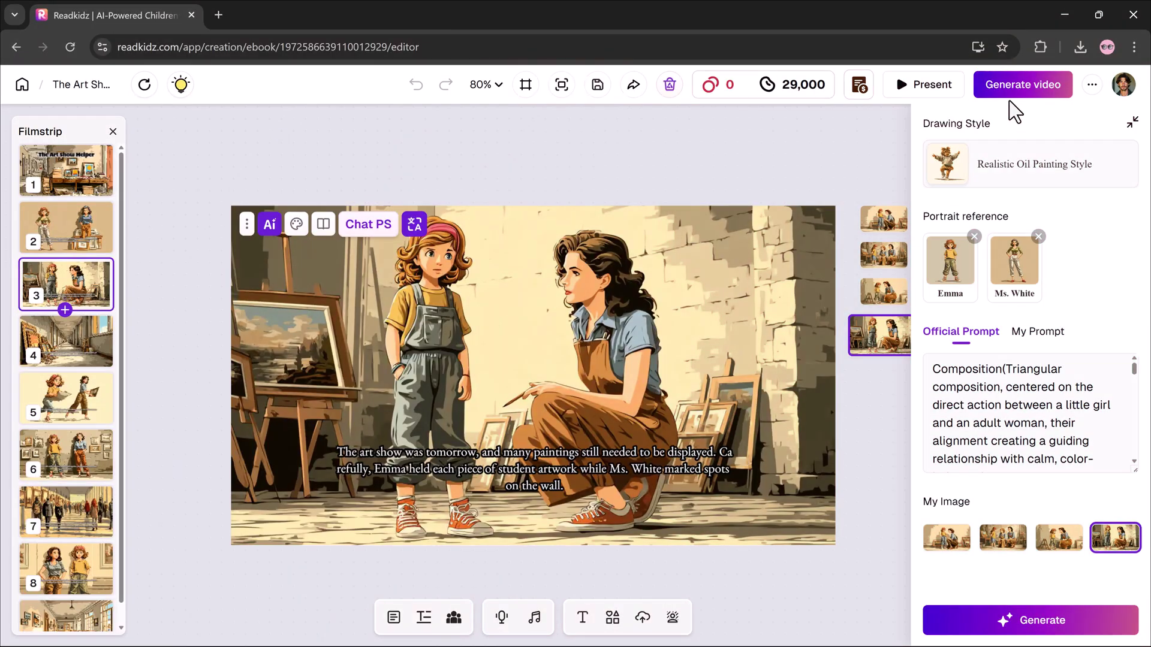
click(1007, 94)
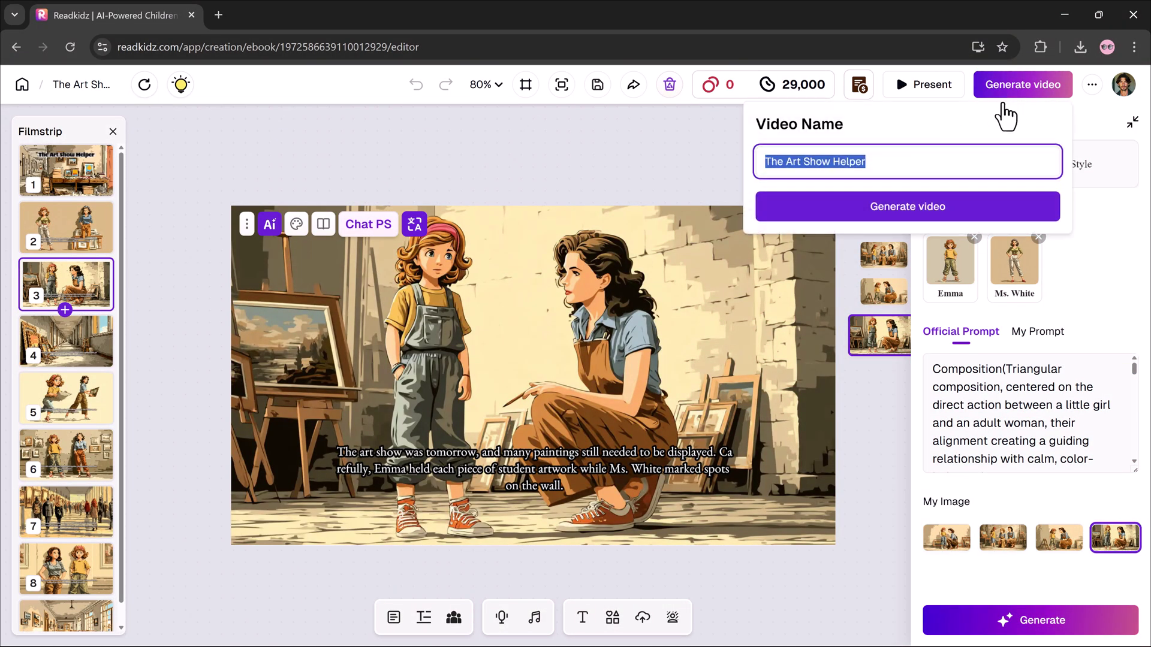
click(955, 216)
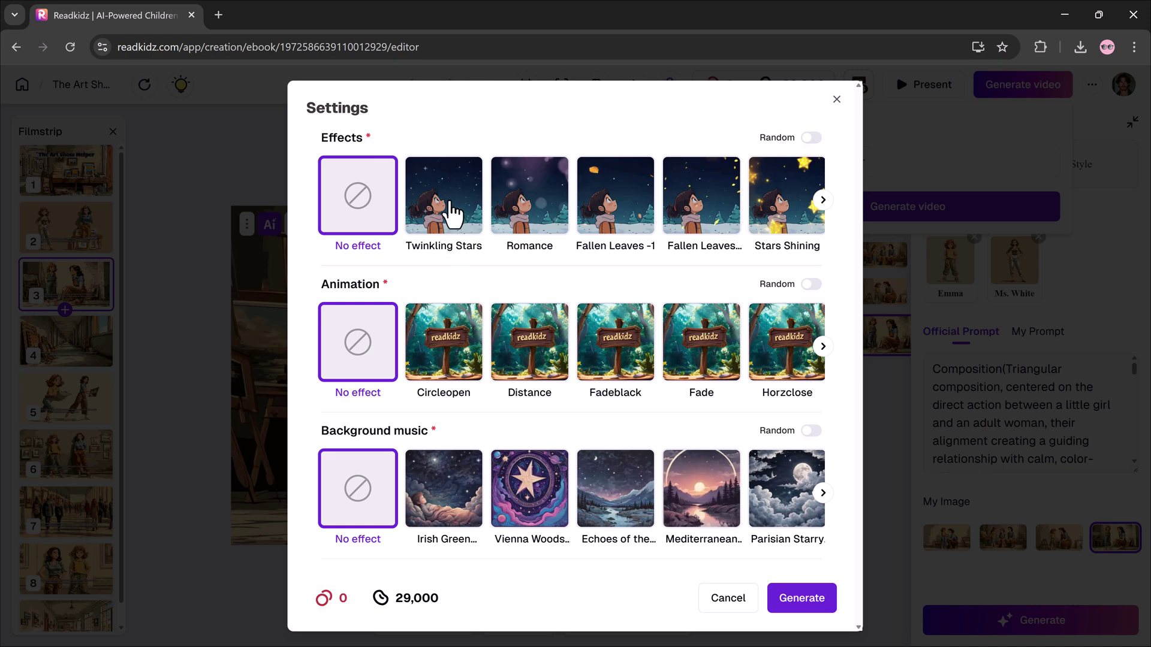
Apply the Twinkling Stars effect and Circleopen animation, then generate the video.
click(447, 221)
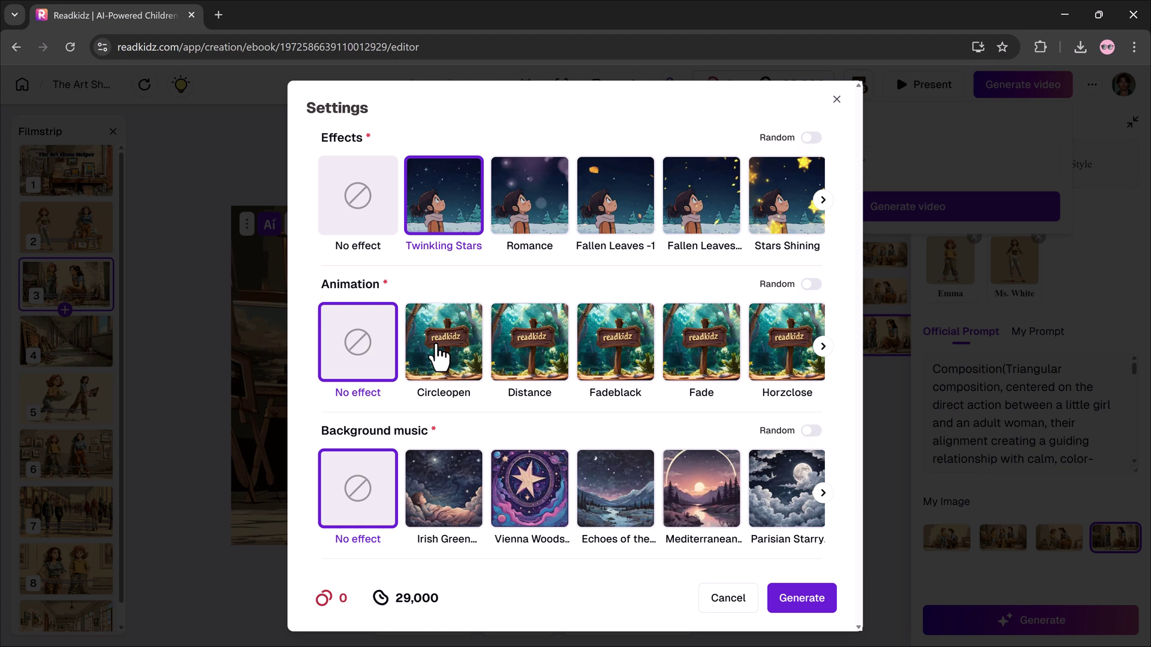
click(439, 356)
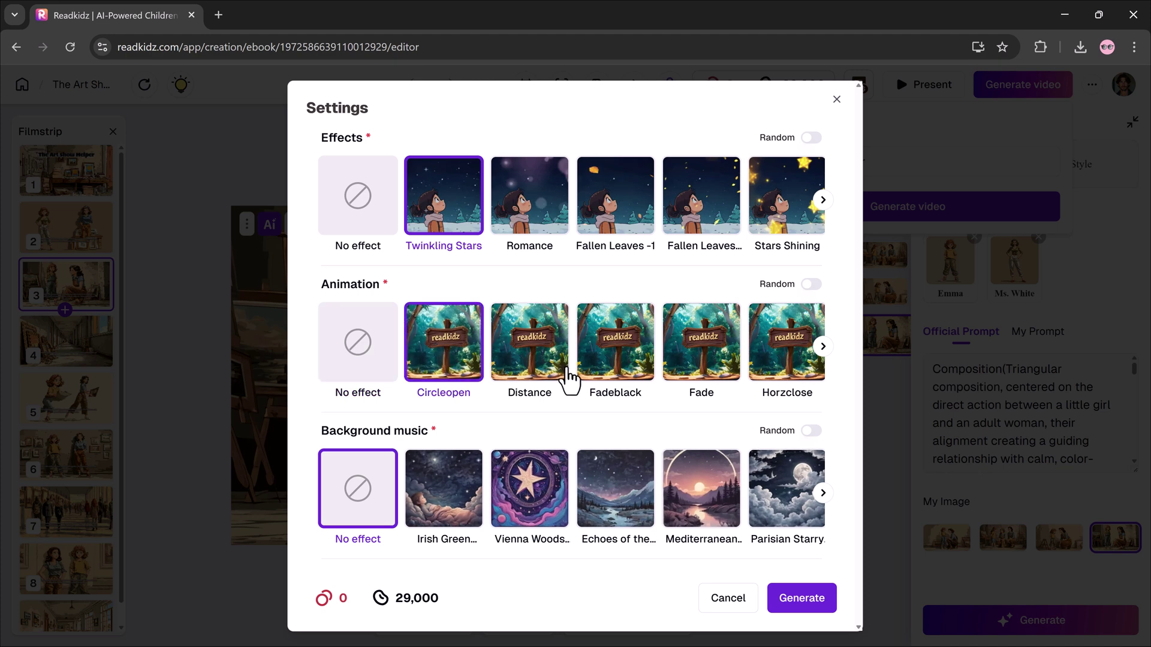
click(815, 603)
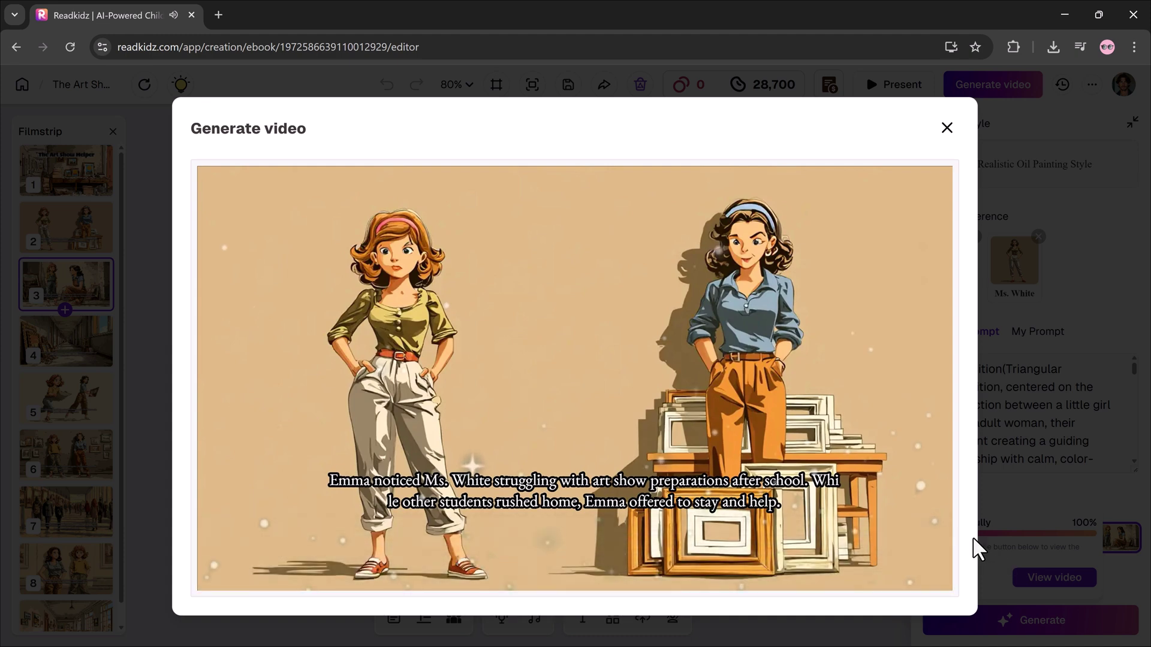
Close the finished video's preview.
key(Escape)
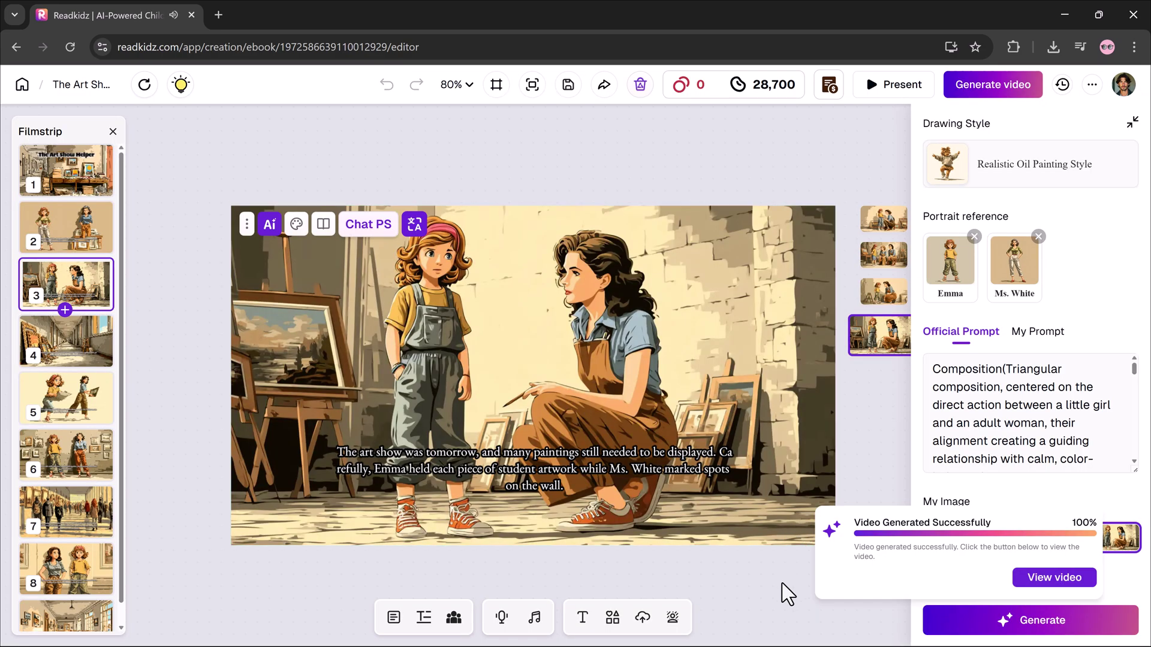
Start a single illustration in Minimalist Cute Oil Painting style.
click(22, 84)
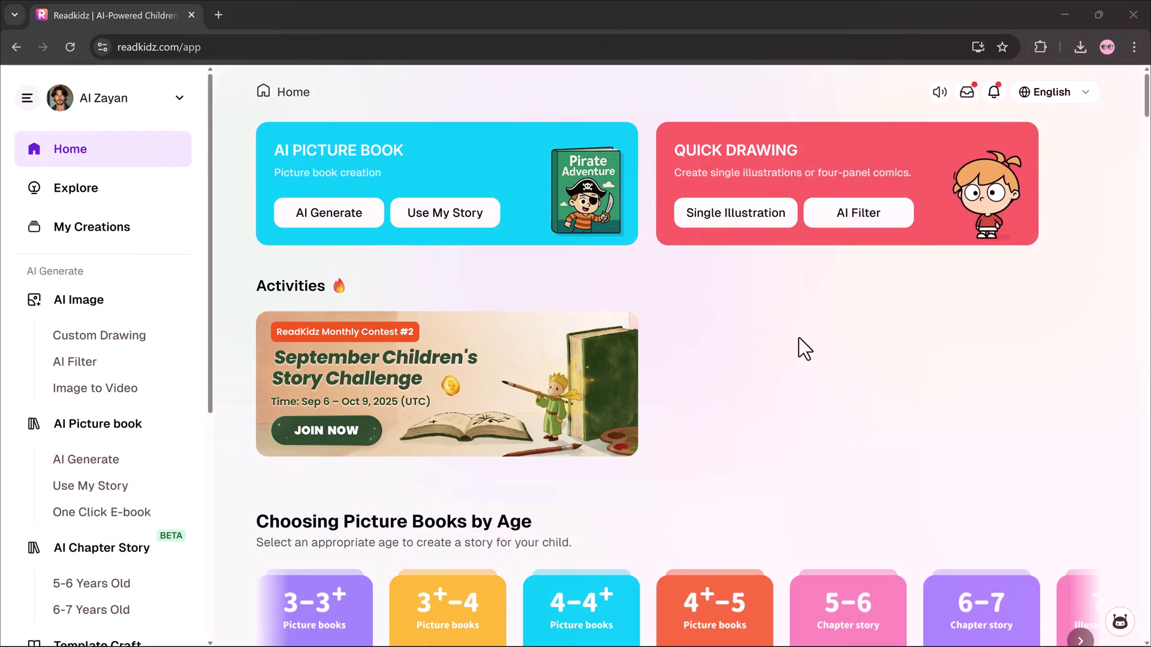
click(736, 222)
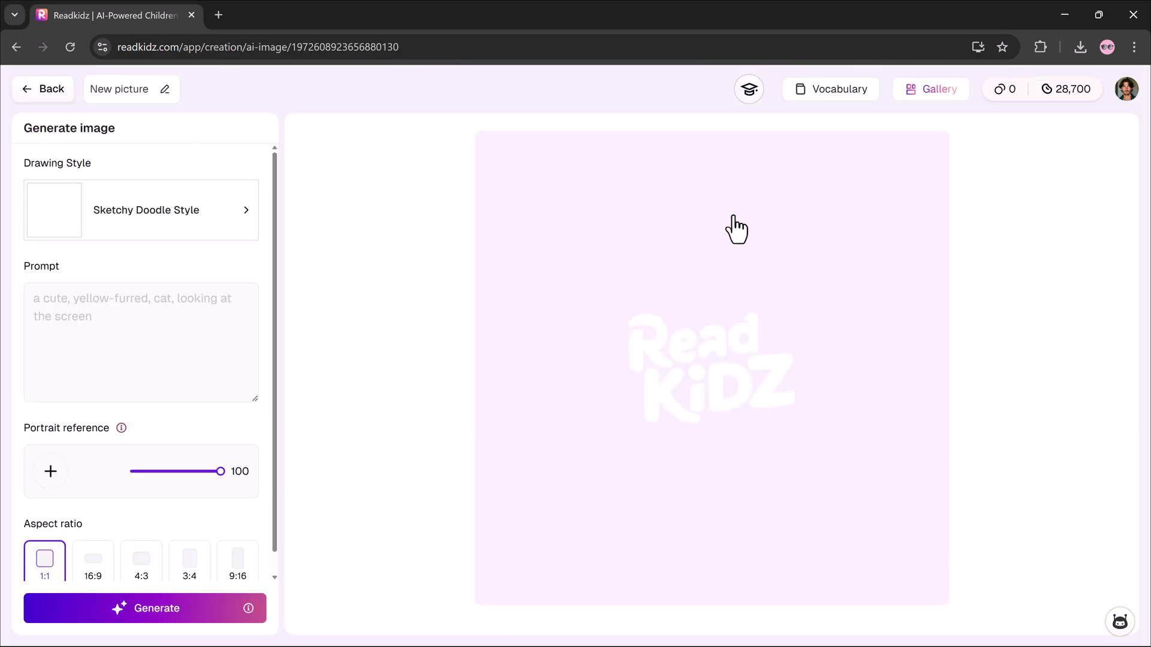
click(233, 220)
scroll(498, 361, down, 2)
scroll(502, 359, down, 2)
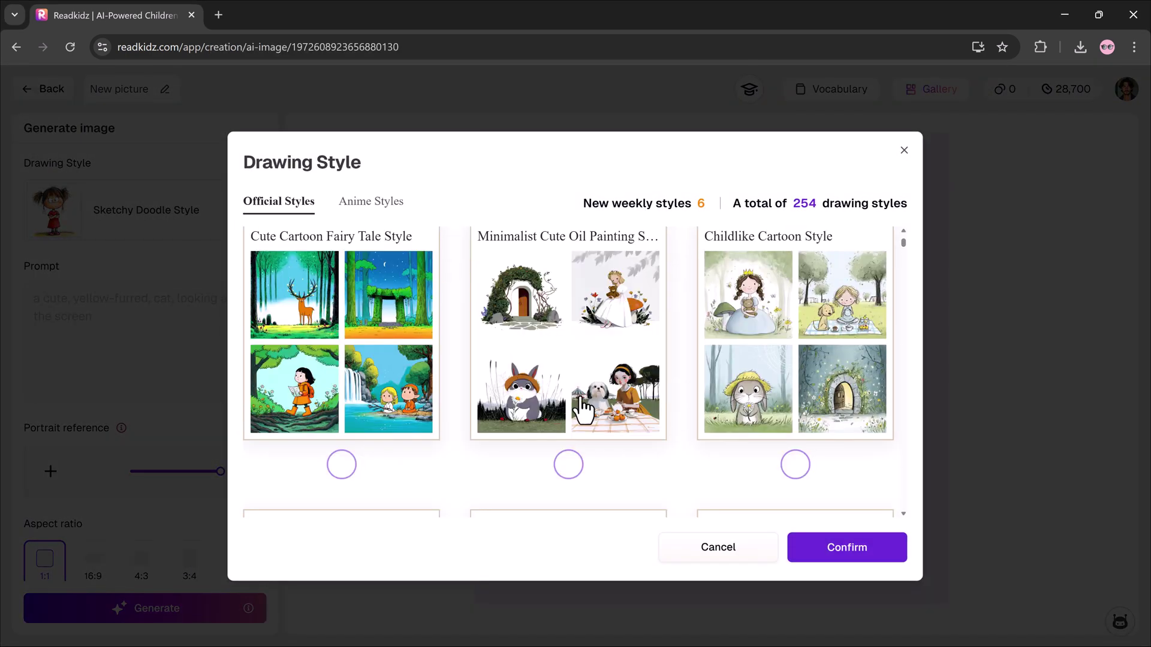
click(584, 405)
click(846, 546)
Paste the children-in-park prompt, generate at 16:9, and view the third result.
click(150, 336)
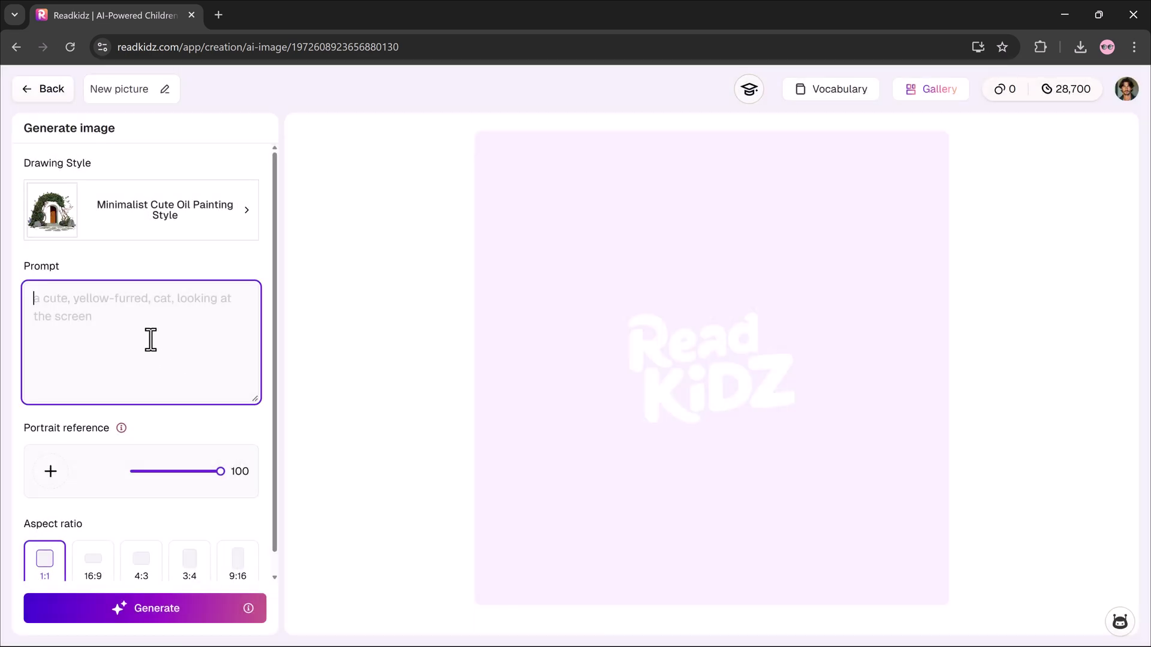
text(Two young children playing happily together in a park, laughing and running, bright sunny day, natural background, full of joy and innocence)
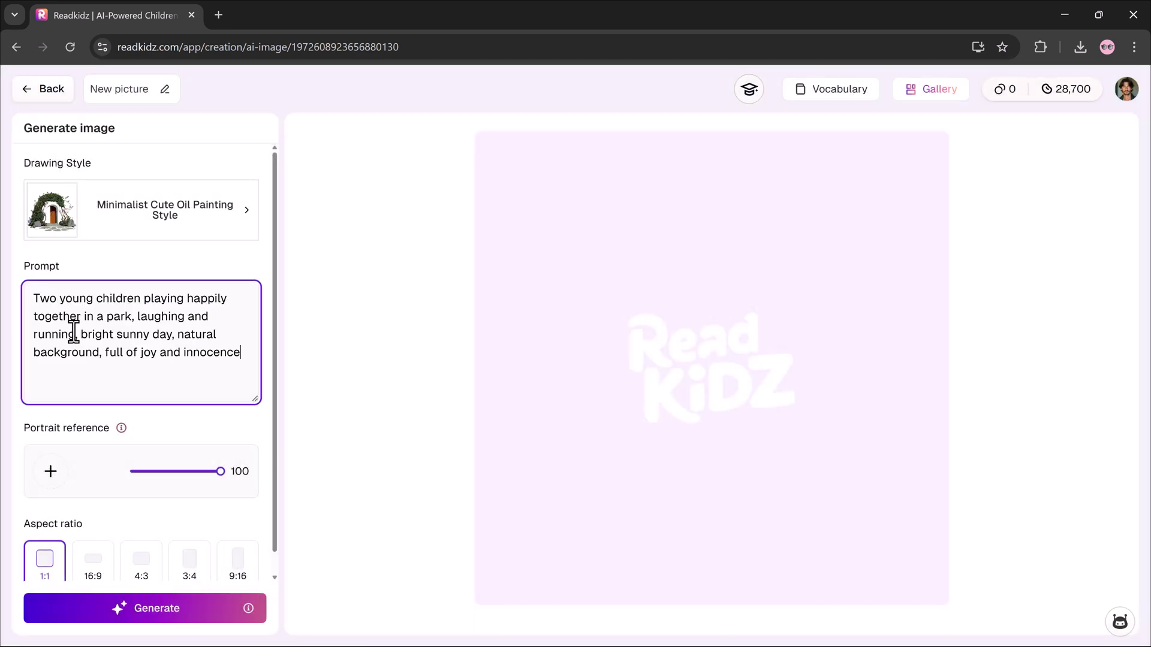
text(.)
scroll(128, 431, down, 1)
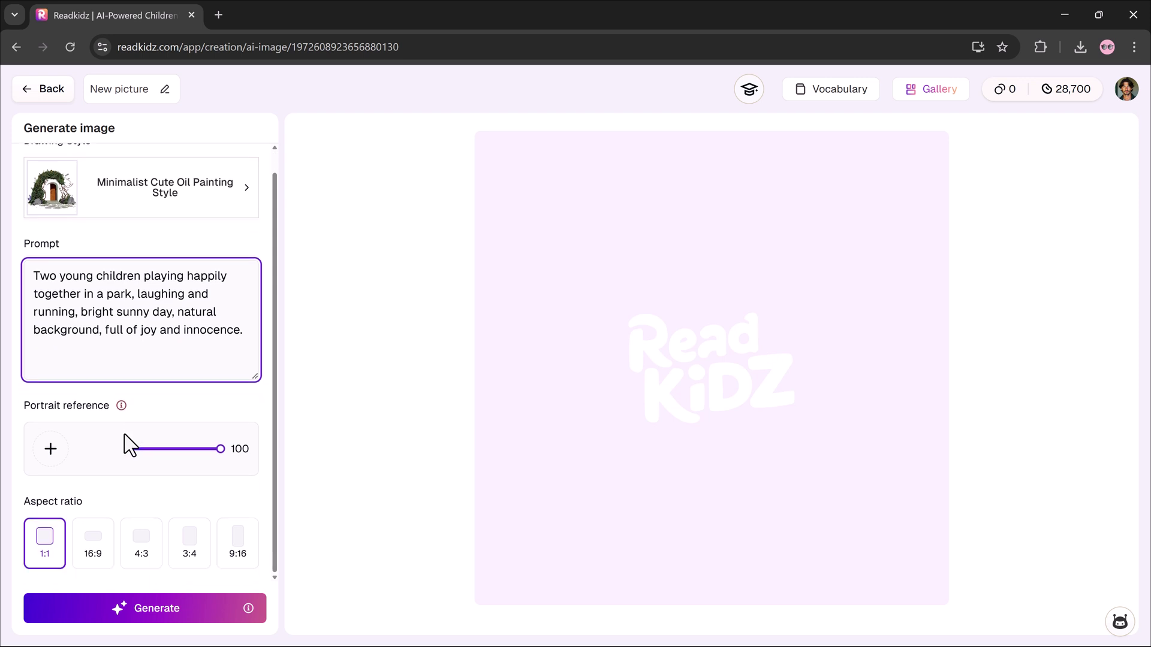
click(93, 545)
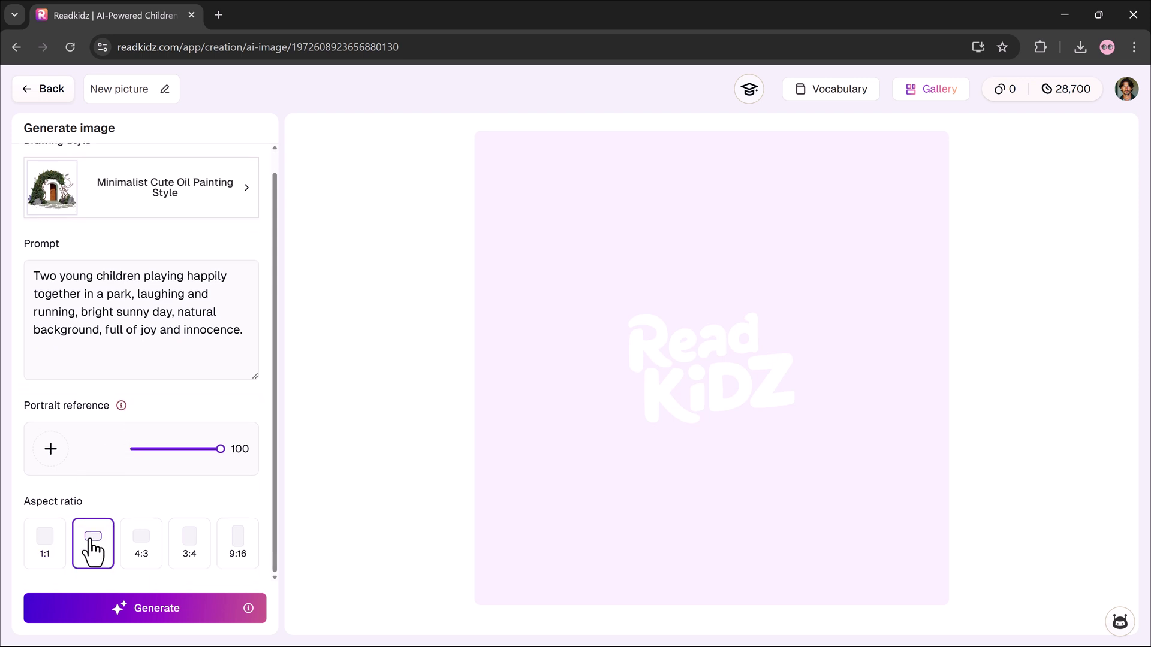
click(172, 607)
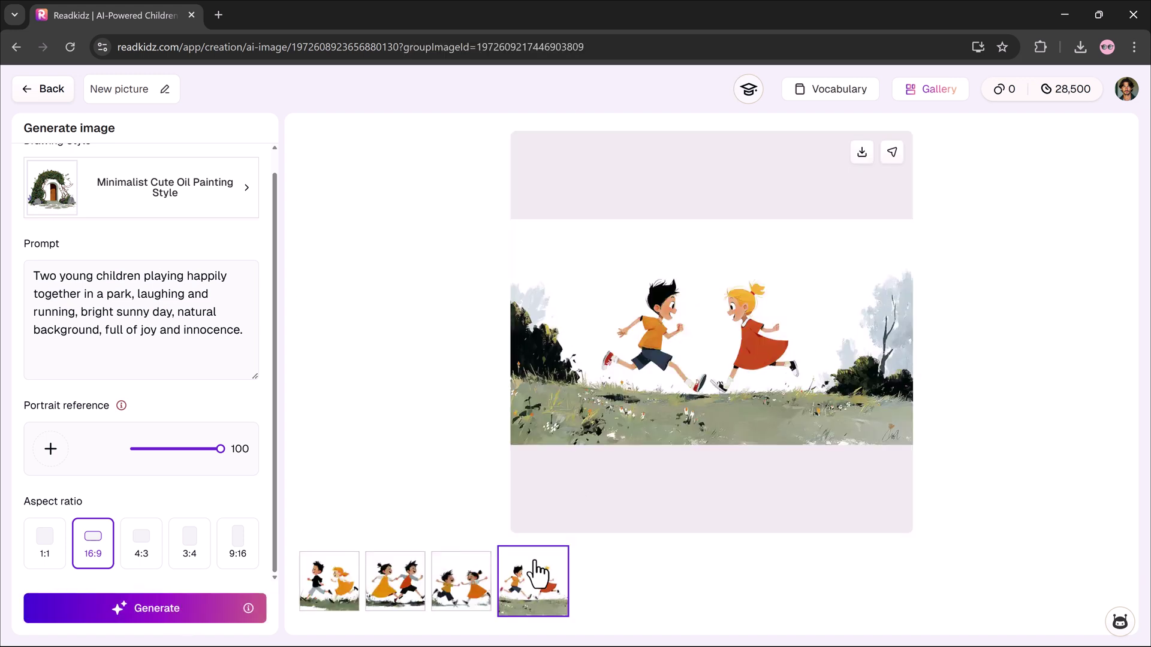
click(479, 594)
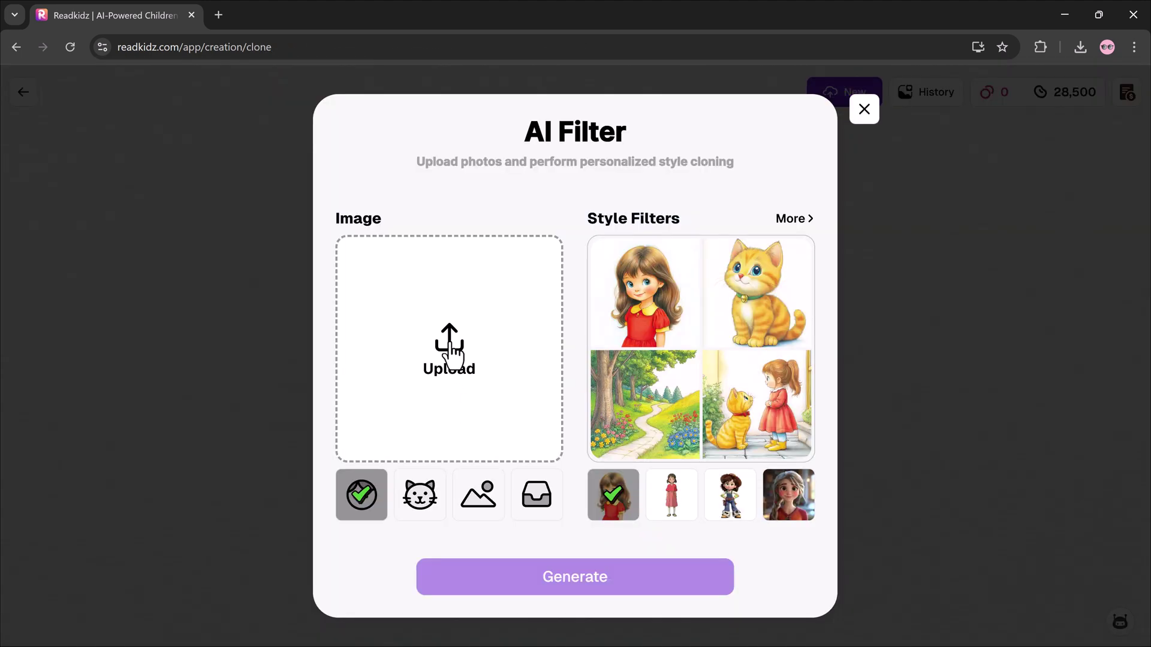
Upload the wedding photo and apply the third style filter.
click(409, 143)
double_click(404, 135)
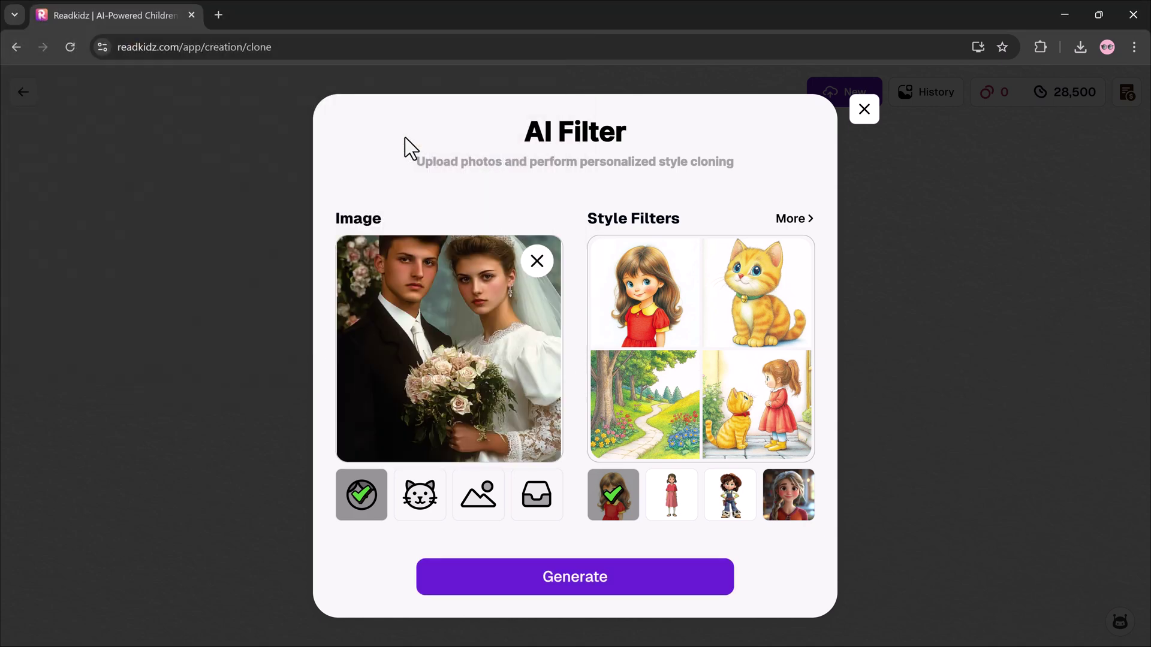
click(677, 502)
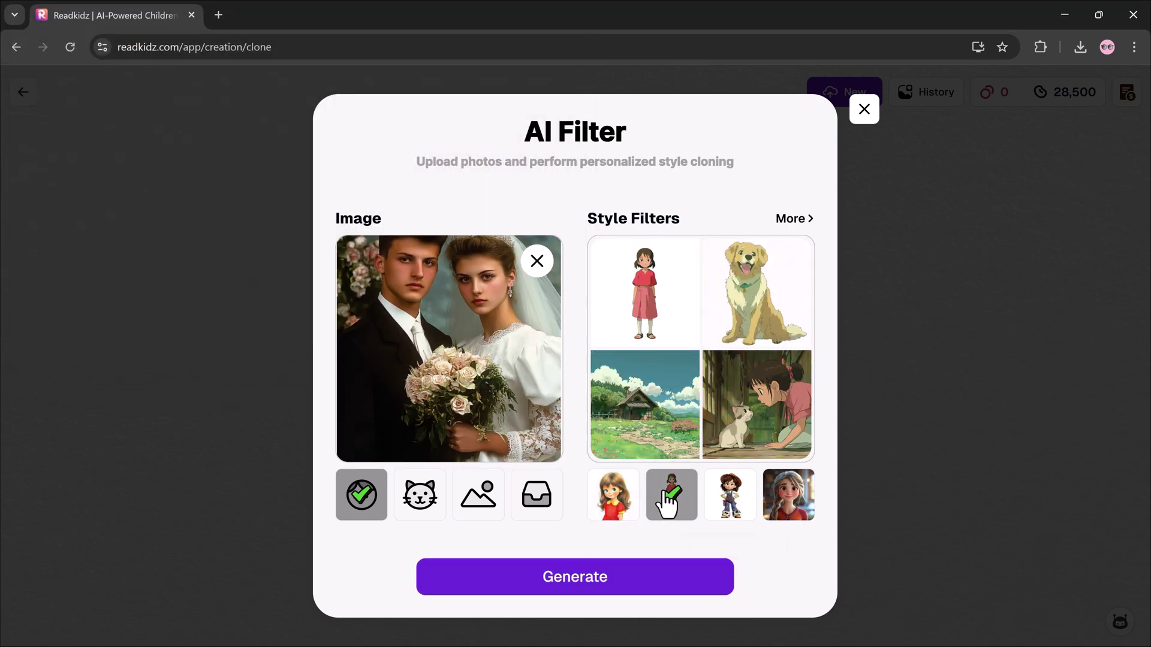
click(730, 497)
click(604, 576)
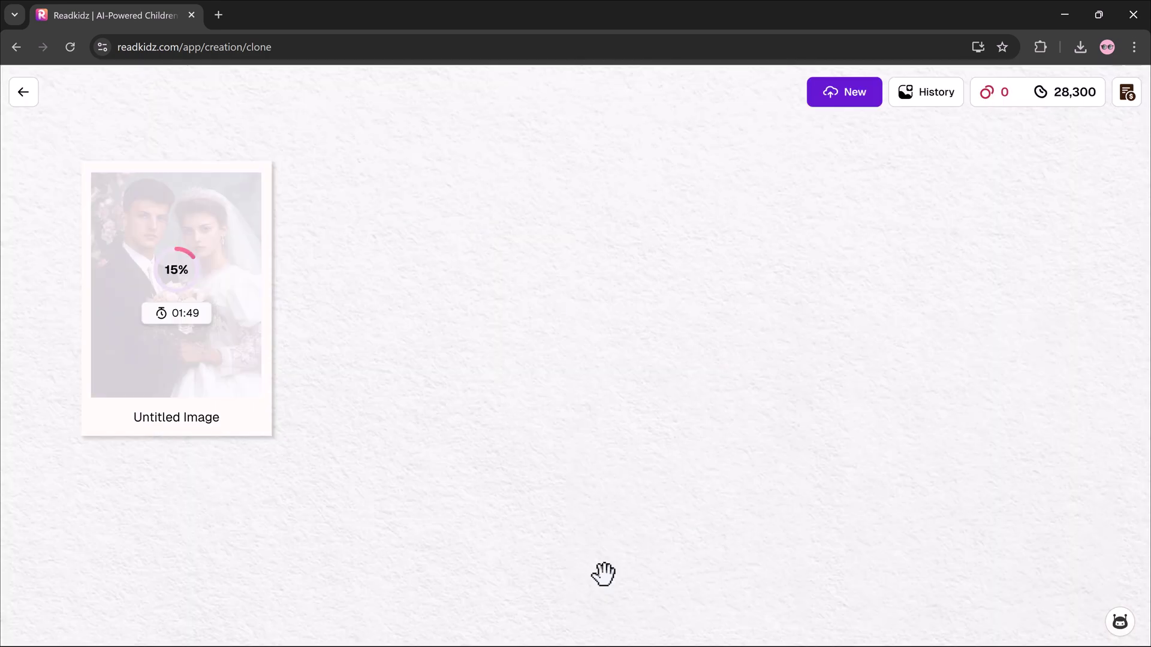
Select the filtered portrait and inspect it in the enlarged preview.
click(220, 226)
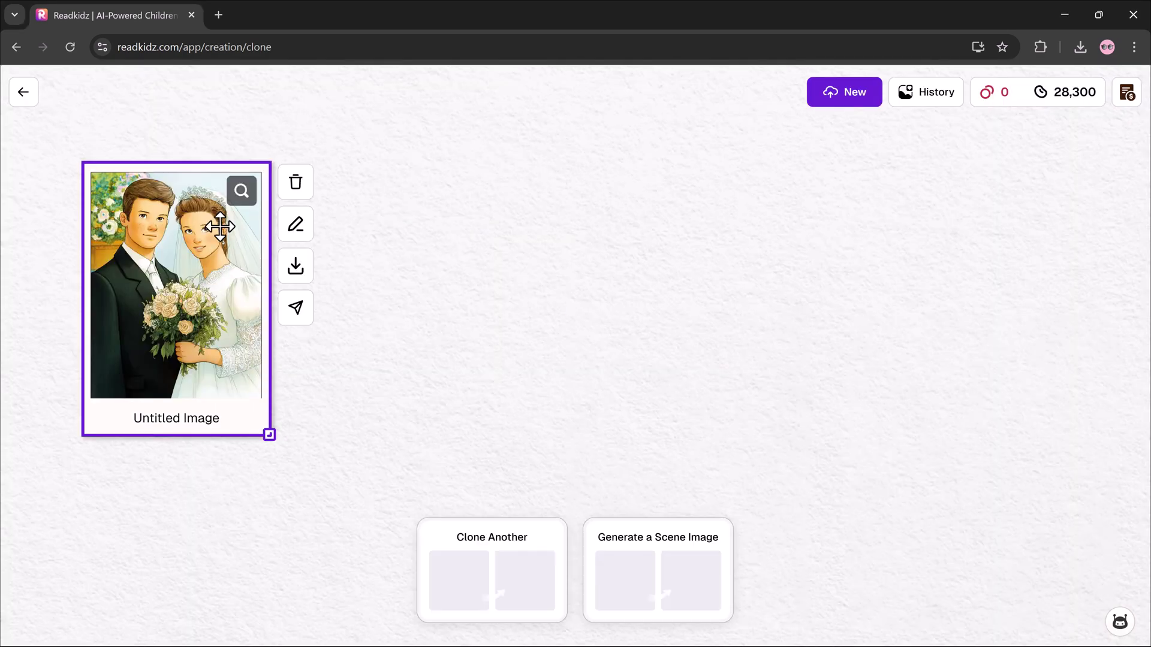
click(241, 193)
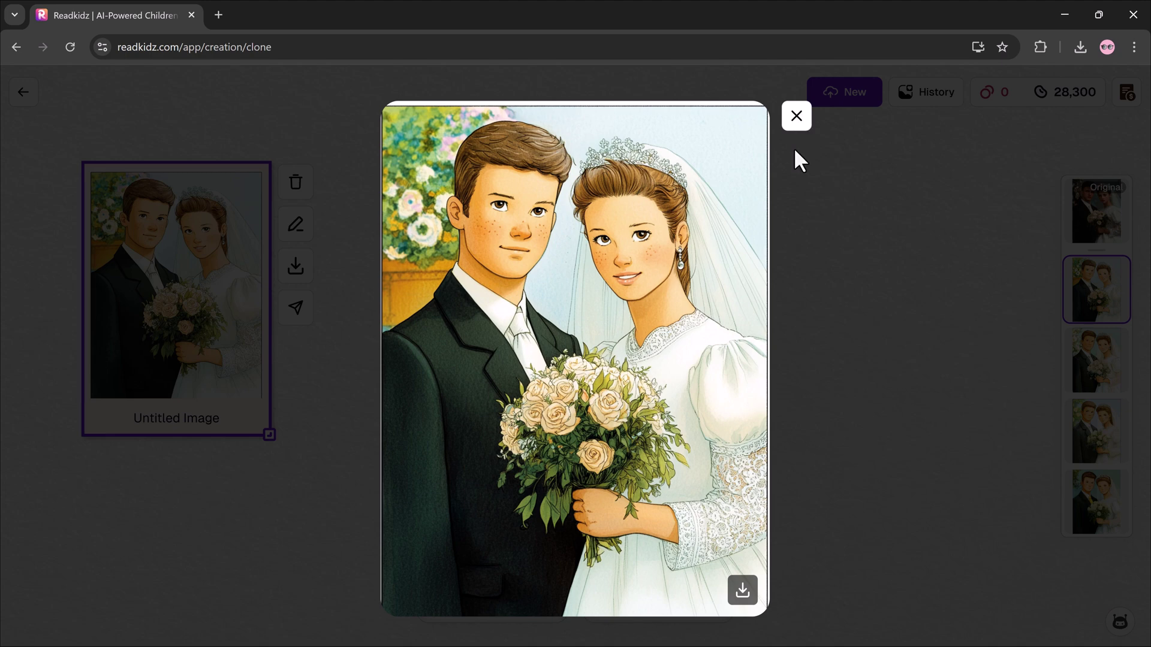
click(797, 122)
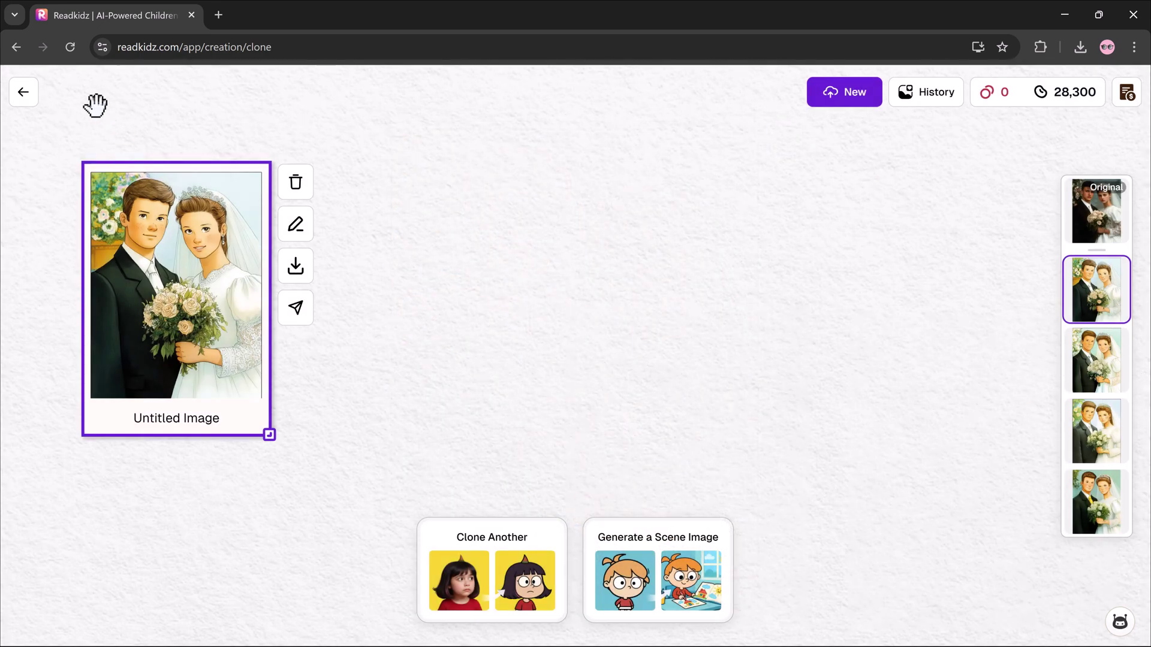
Leave the AI Filter canvas via Explore and return to the Home page's Hot new releases templates.
click(22, 97)
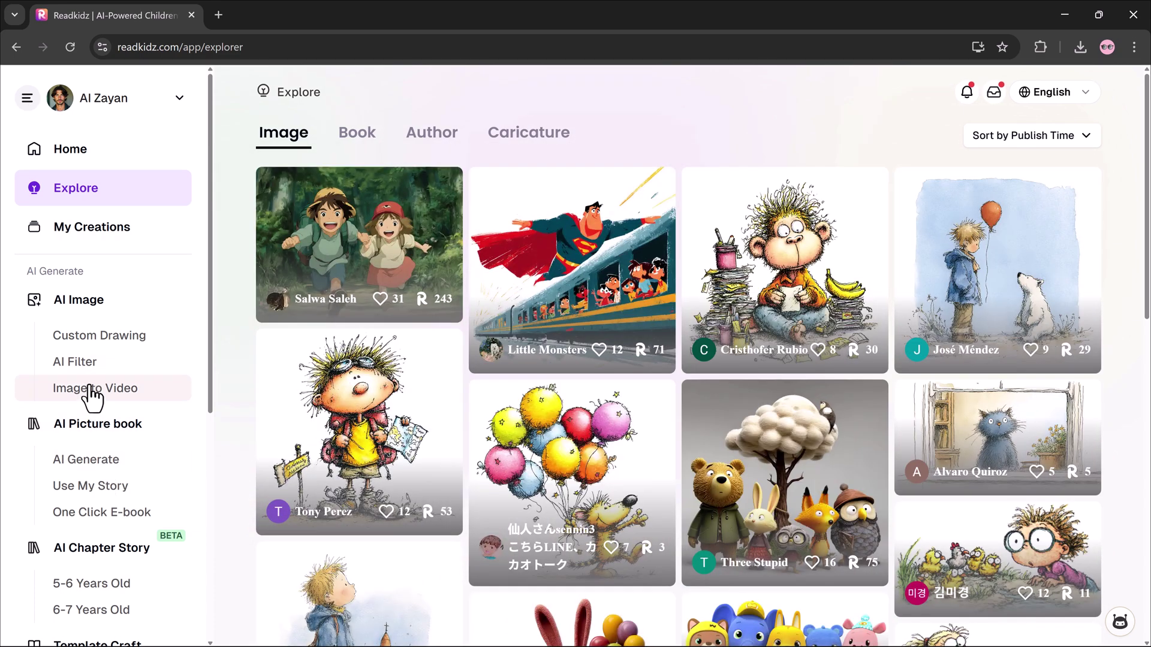
click(90, 363)
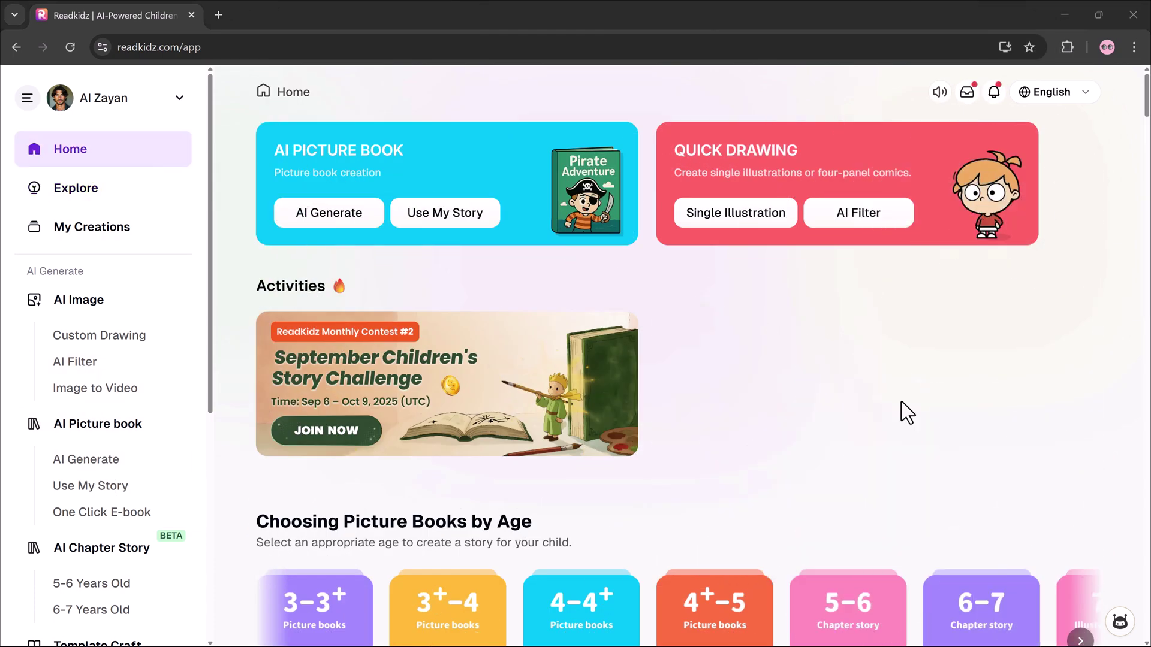
scroll(900, 401, down, 2)
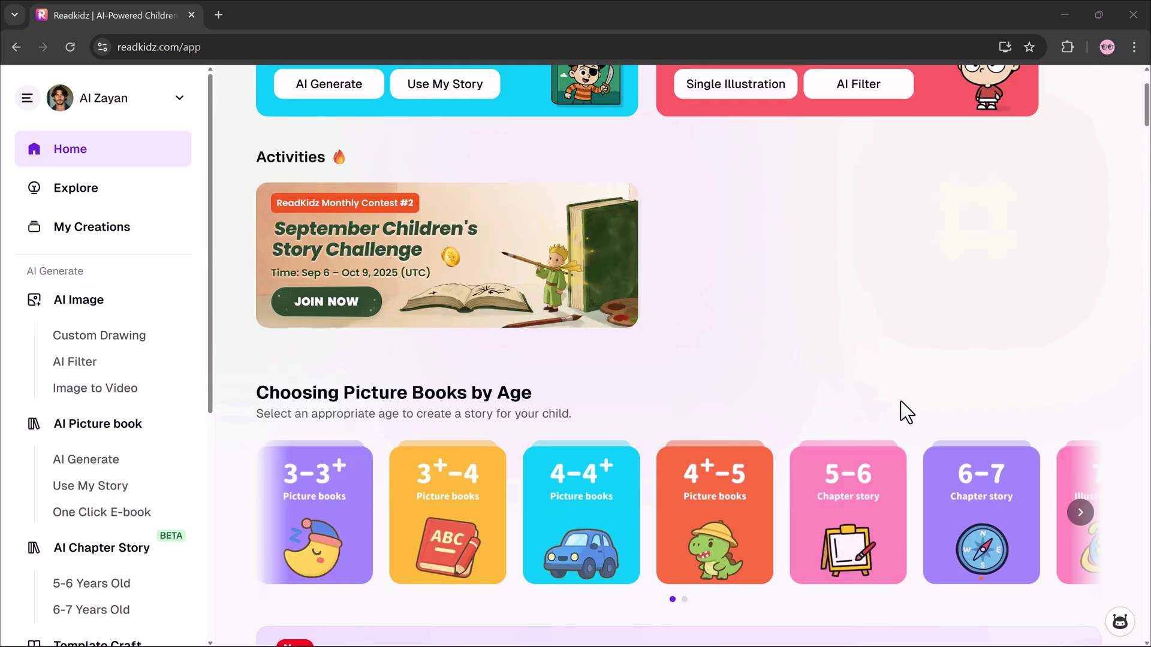
scroll(901, 402, down, 2)
scroll(900, 401, down, 2)
scroll(900, 401, down, 1)
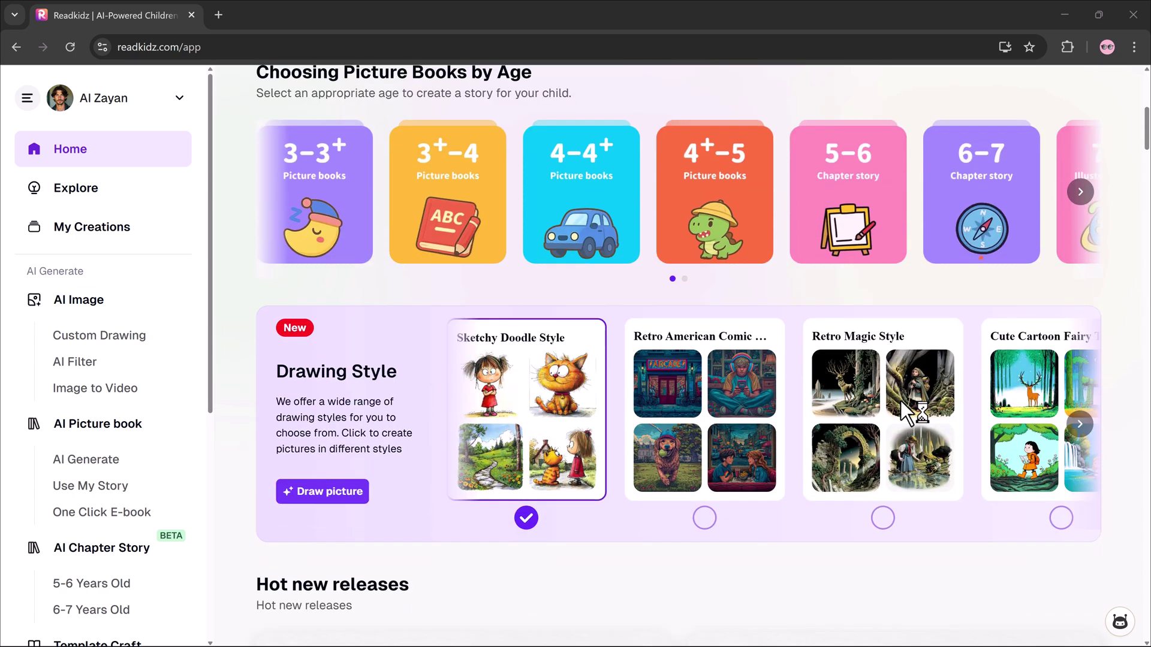
scroll(900, 401, down, 2)
scroll(901, 401, down, 1)
scroll(900, 401, down, 3)
scroll(901, 401, down, 2)
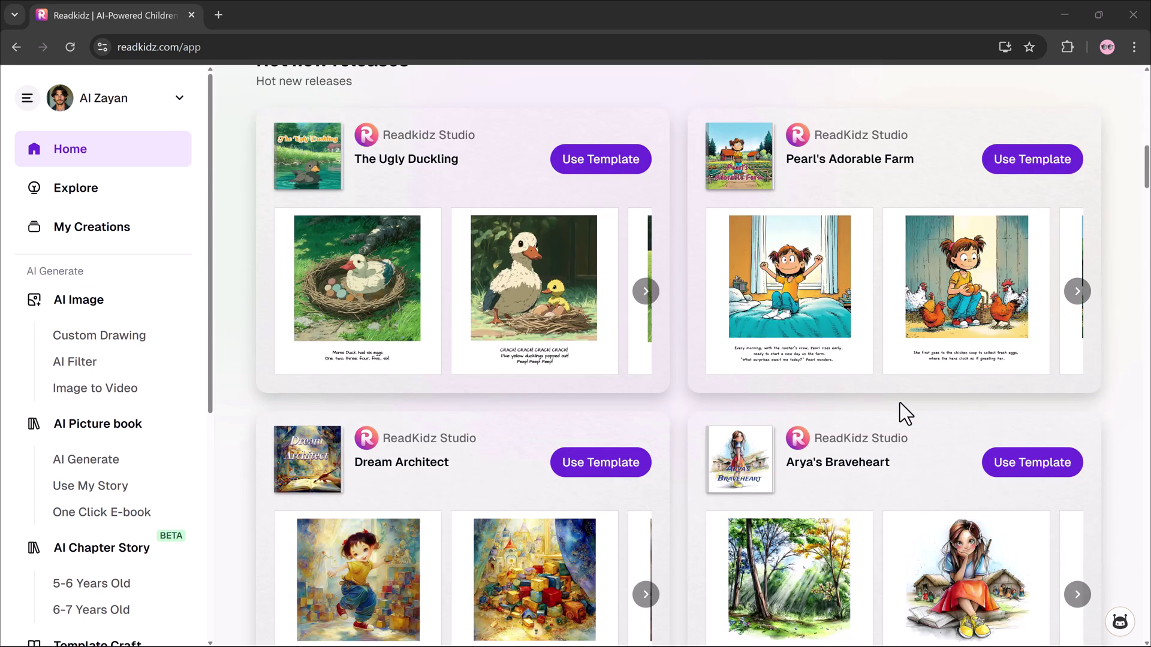
scroll(900, 403, down, 1)
scroll(901, 403, down, 2)
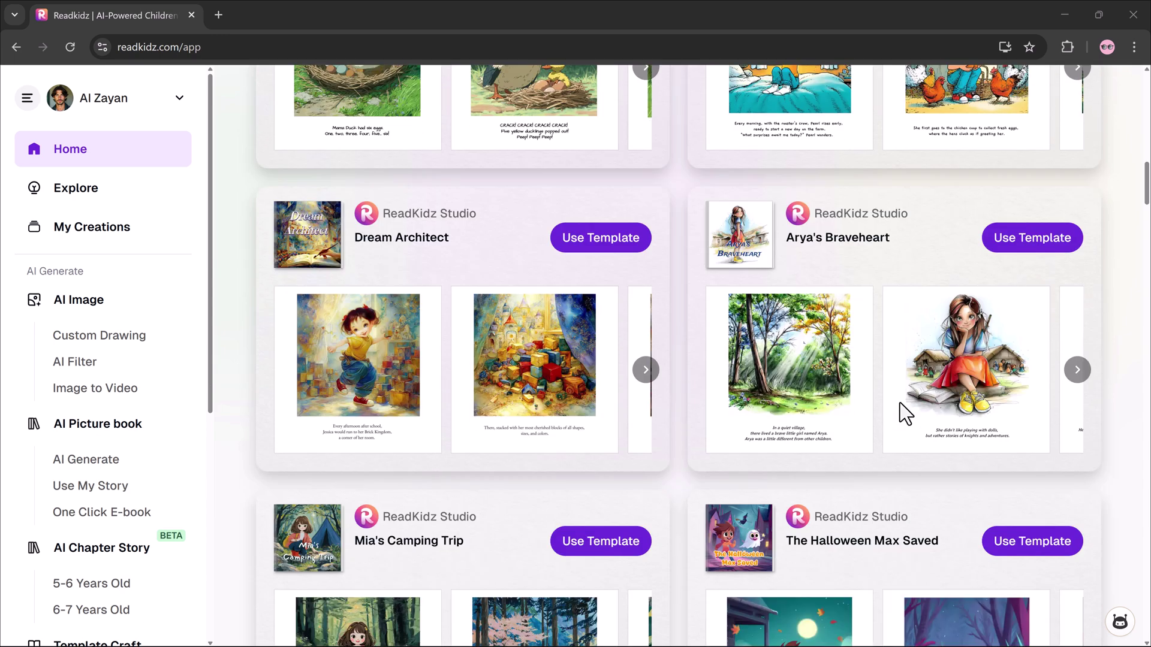
scroll(899, 402, down, 2)
scroll(900, 404, down, 2)
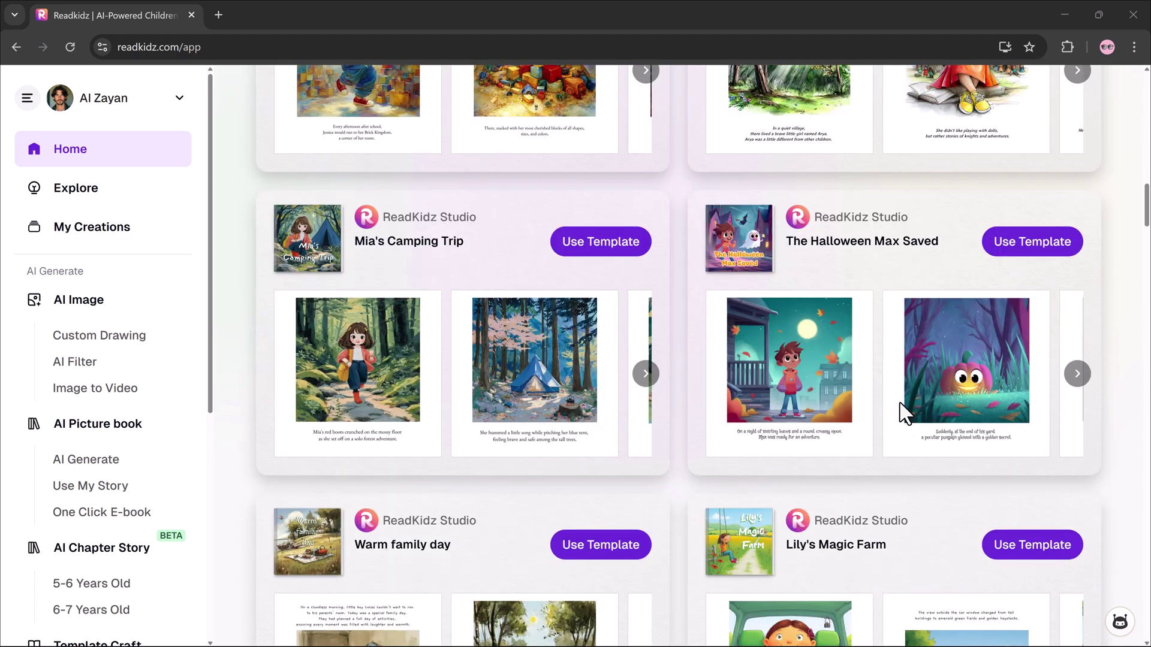
scroll(902, 412, down, 2)
scroll(901, 403, down, 3)
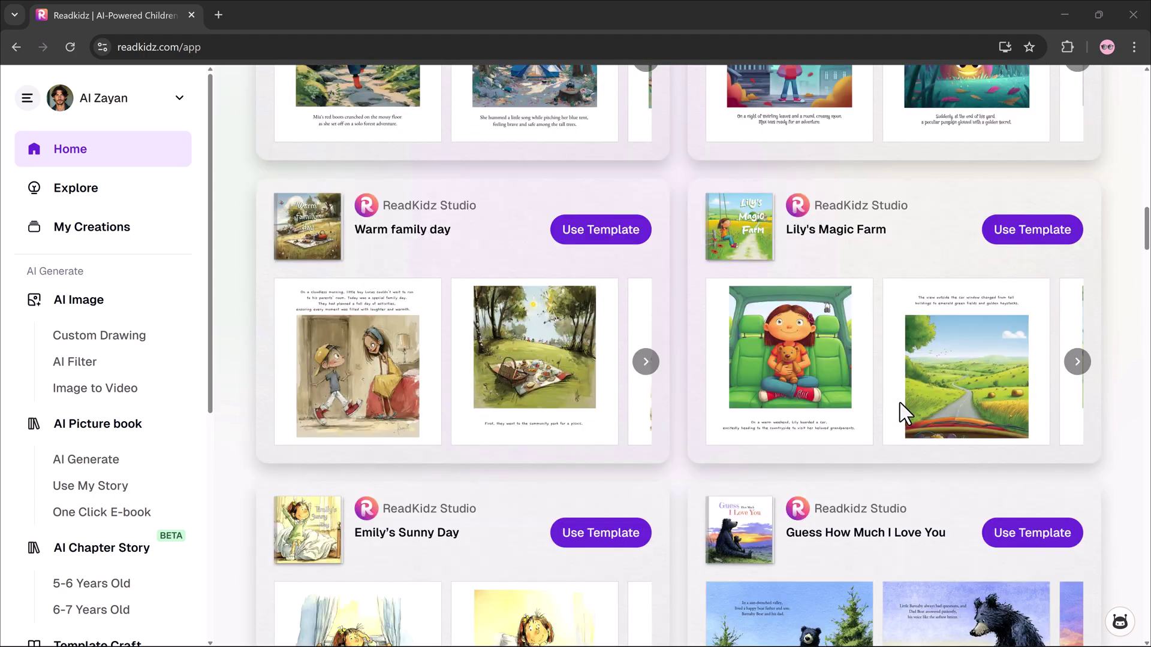
scroll(901, 403, down, 4)
scroll(900, 403, down, 3)
scroll(901, 404, down, 1)
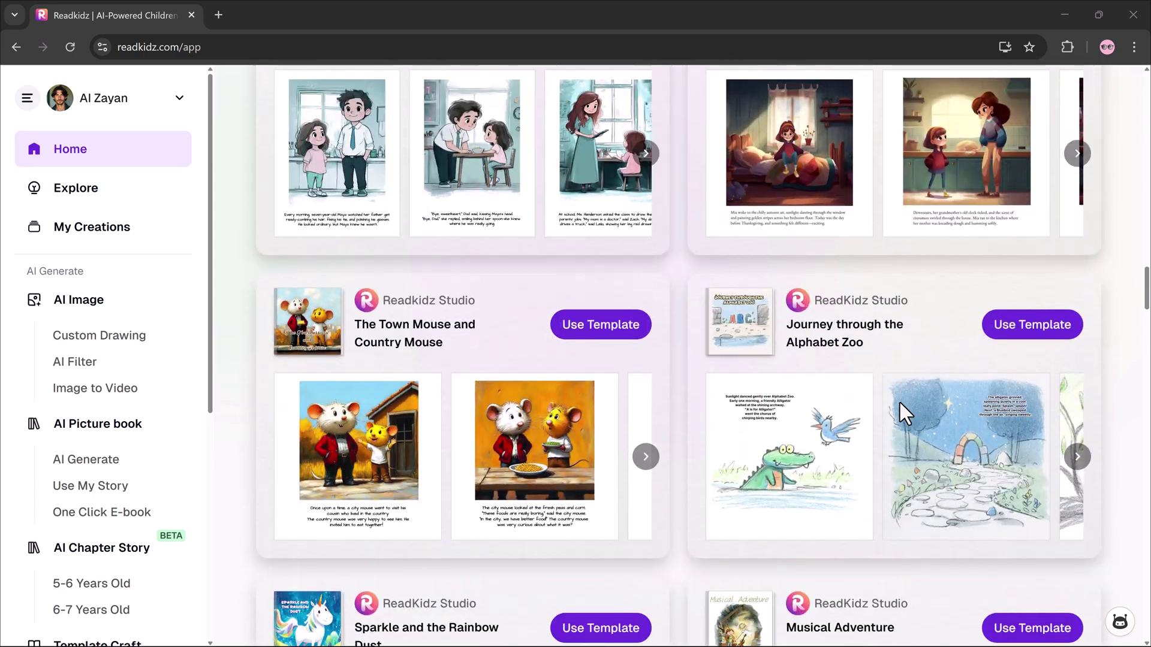